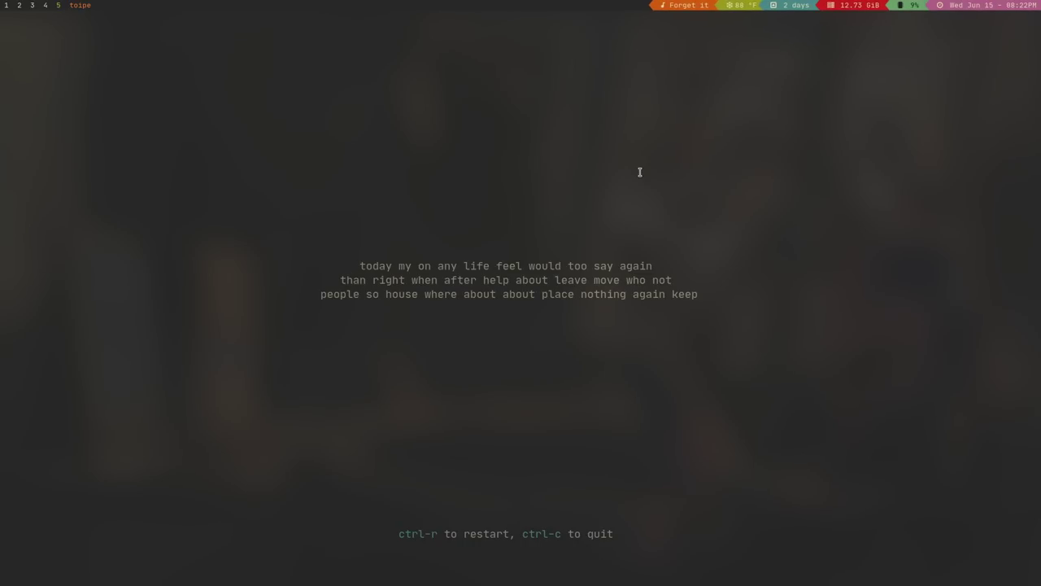
- Finish the 30-word toipe test at 100.2 wpm and 100% accuracy, then type a restarted second test's opening words
{"action": "type", "text": "today my on"}
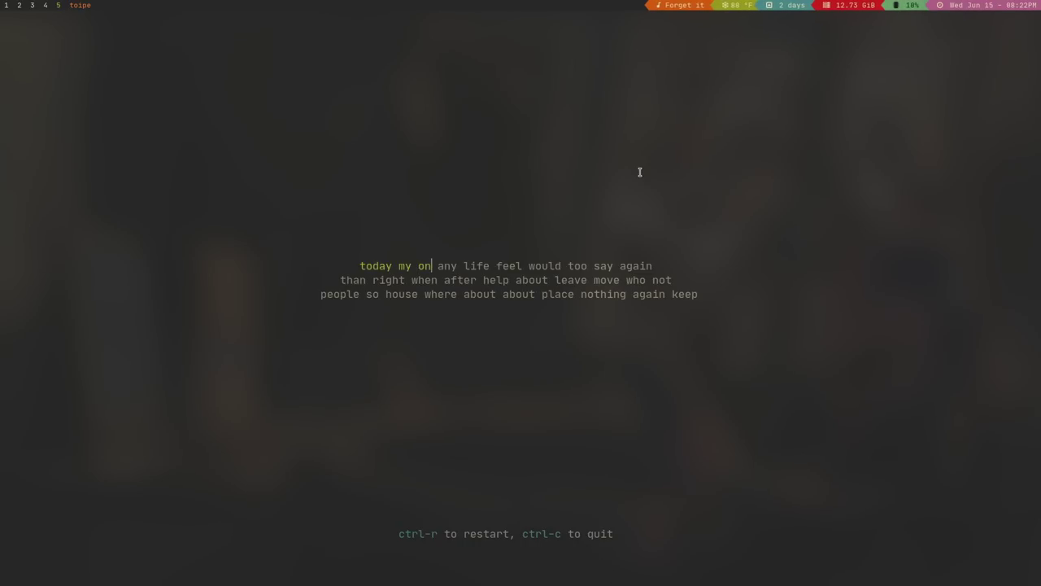
{"action": "type", "text": " any life feel "}
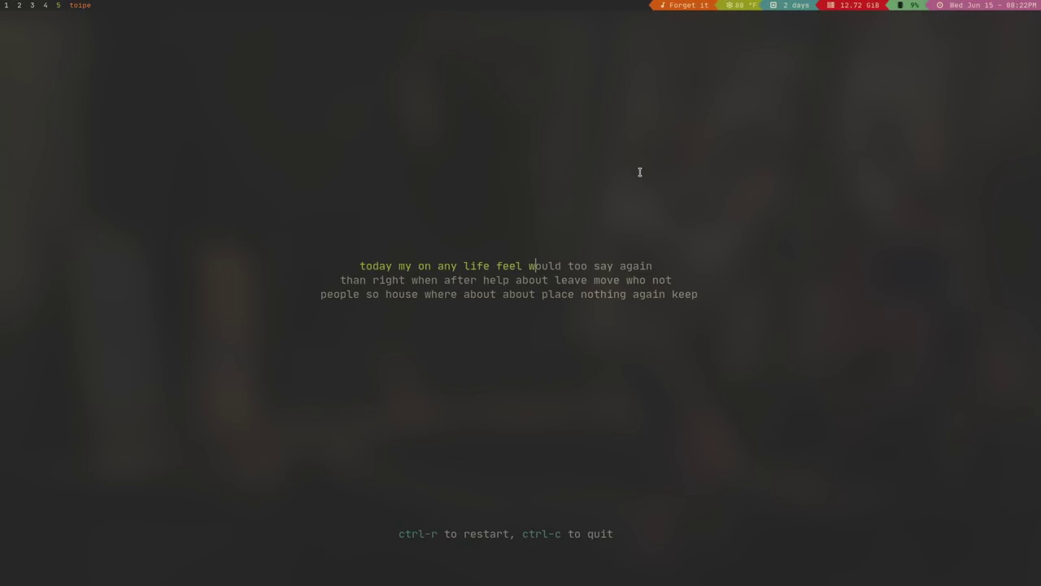
{"action": "type", "text": "would too say again"}
{"action": "type", "text": " than right when after help about leave"}
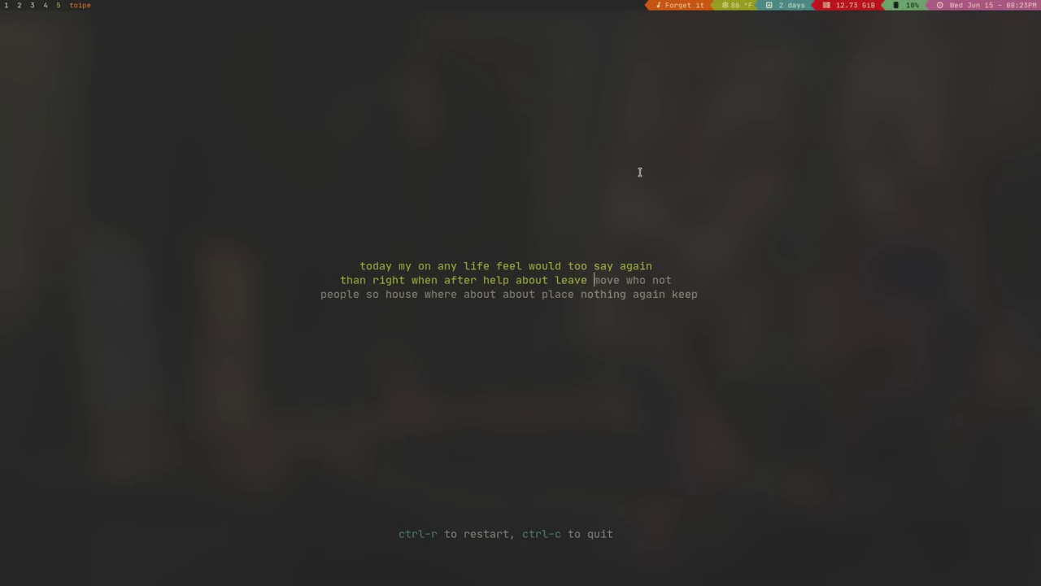
{"action": "type", "text": "move wh"}
{"action": "type", "text": "about "}
{"action": "type", "text": "a"}
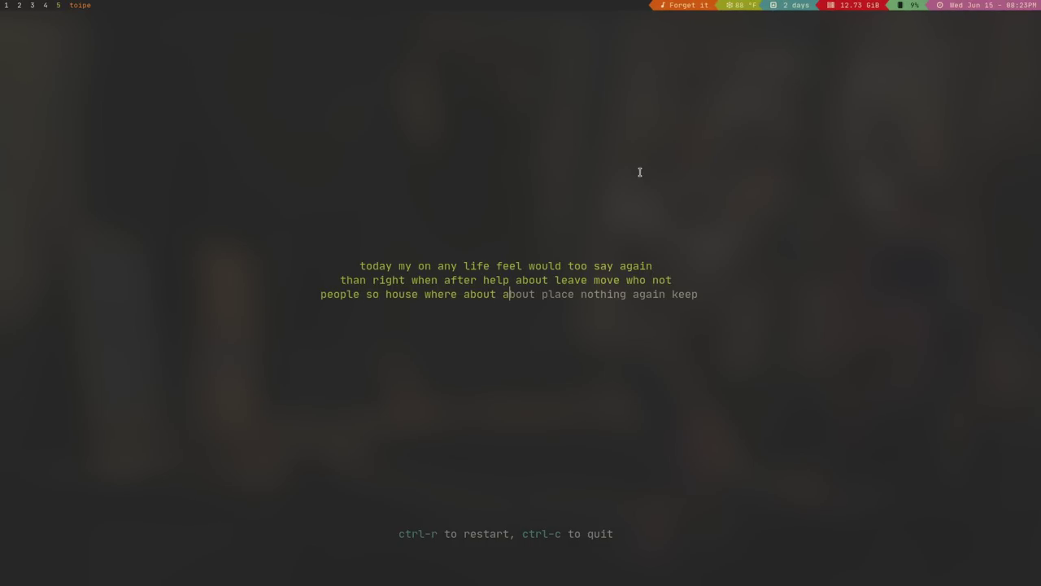
{"action": "type", "text": "bout place nothing "}
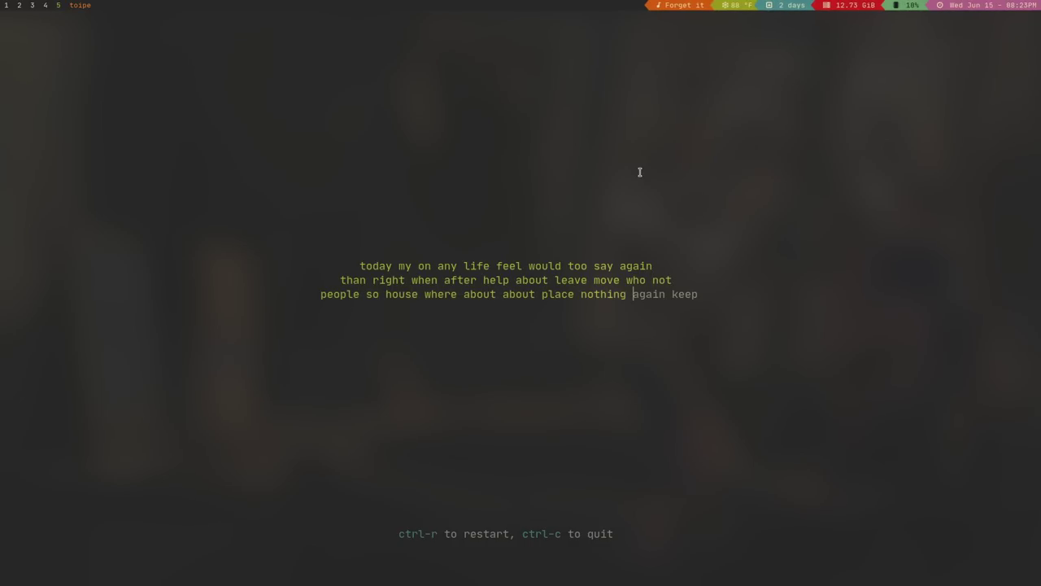
{"action": "type", "text": "again keep"}
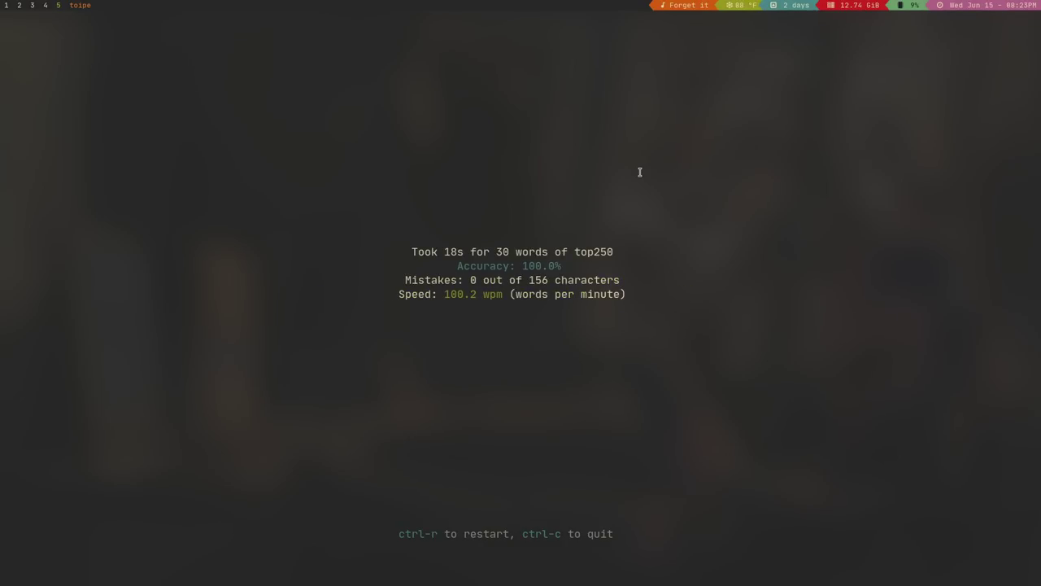
{"action": "key", "text": "ctrl+r"}
{"action": "type", "text": "own"}
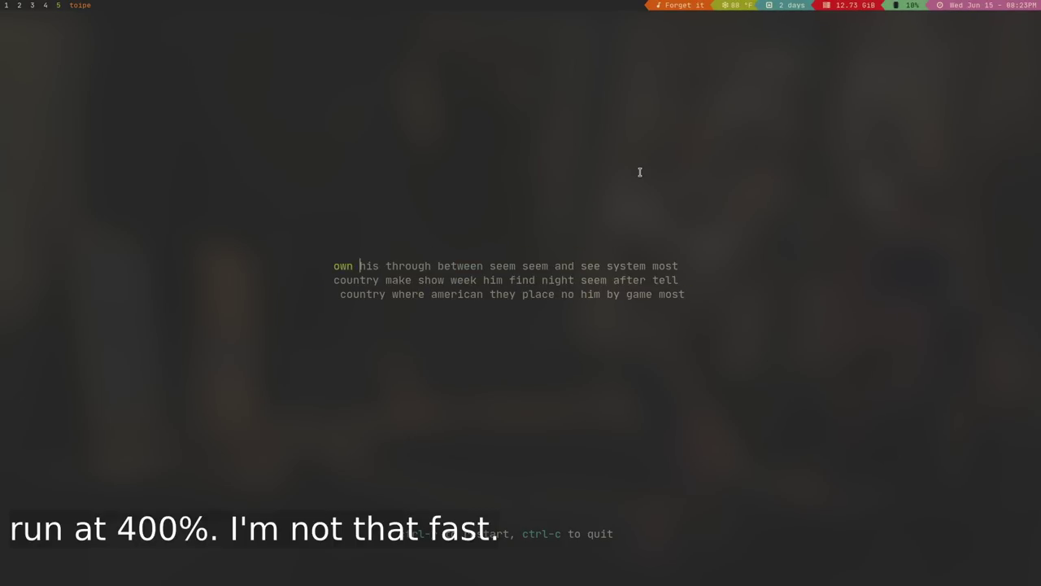
{"action": "type", "text": " his through between seeswem"}
{"action": "key", "text": "BackSpace"}
{"action": "key", "text": "BackSpace"}
{"action": "key", "text": "BackSpace"}
{"action": "key", "text": "BackSpace"}
{"action": "key", "text": "BackSpace"}
{"action": "type", "text": "m seem and see "}
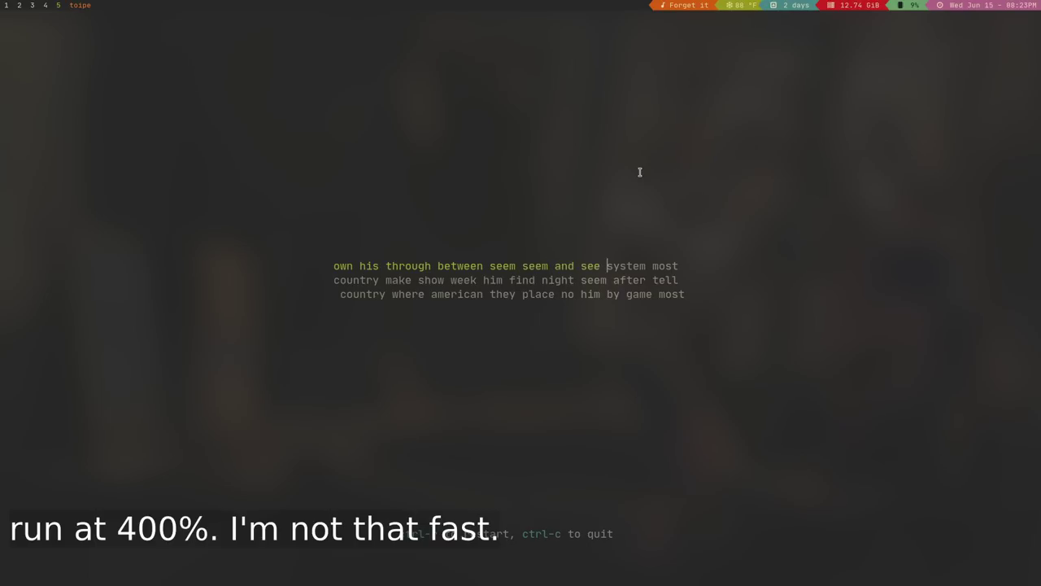
{"action": "type", "text": "system most country make show week him find night "}
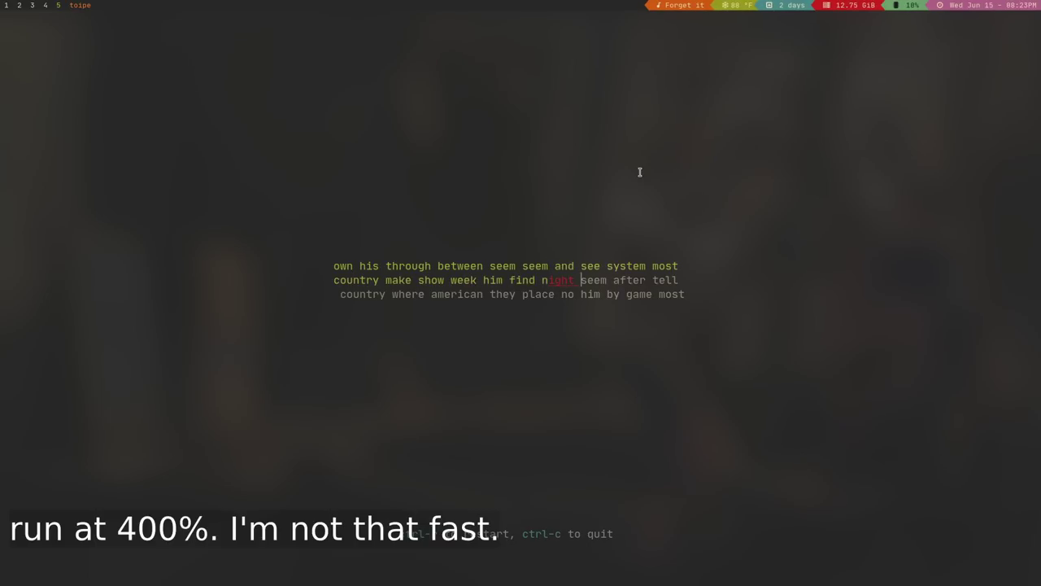
{"action": "type", "text": "seem after tell country where american they place no him by game most"}
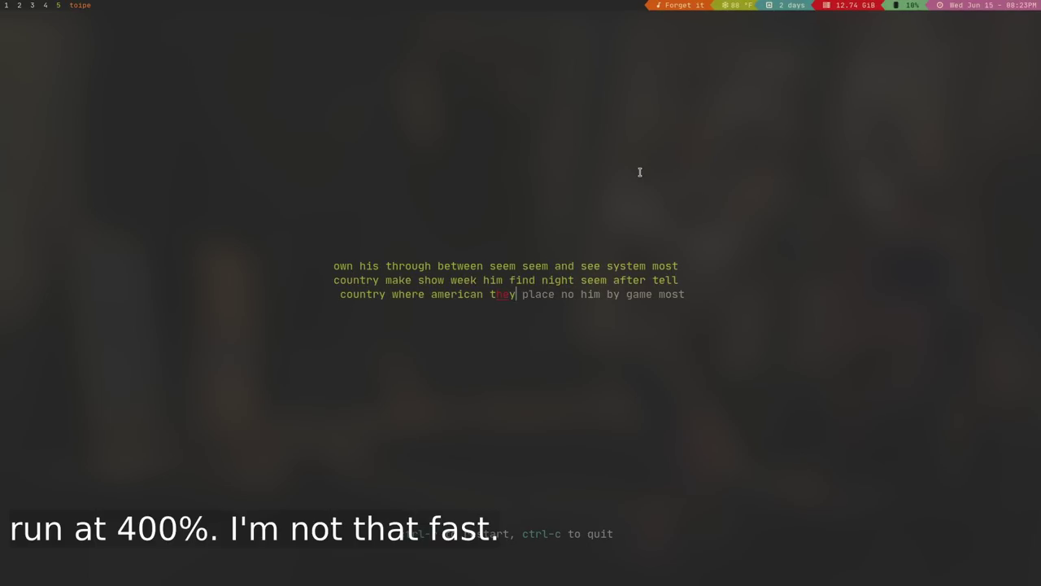
- Quit the test, print toipe's help options, and enter the command toipe -n 35 -w top5000
{"action": "key", "text": "ctrl+c"}
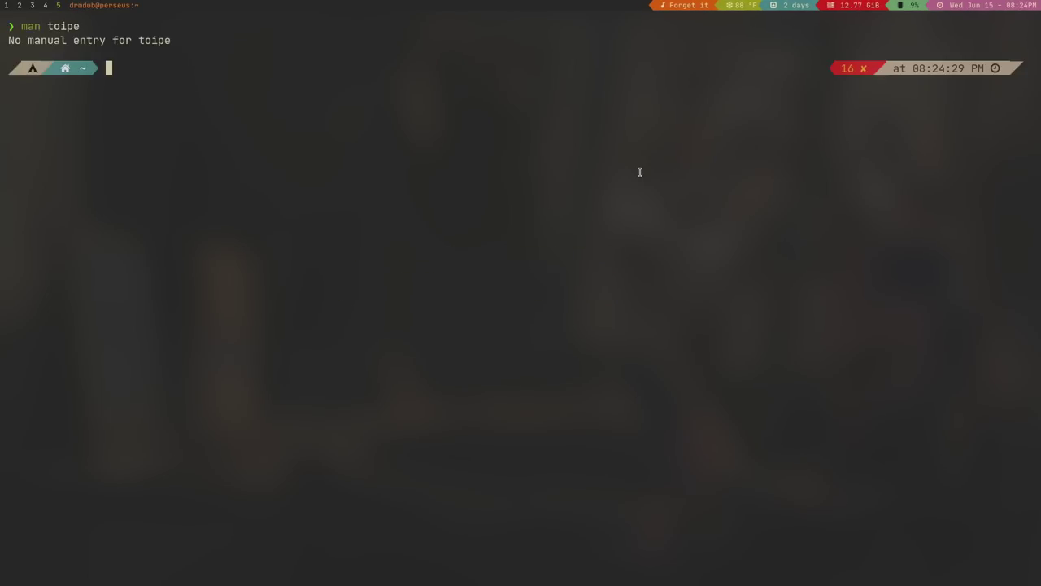
{"action": "type", "text": "toipe --help"}
{"action": "key", "text": "Return"}
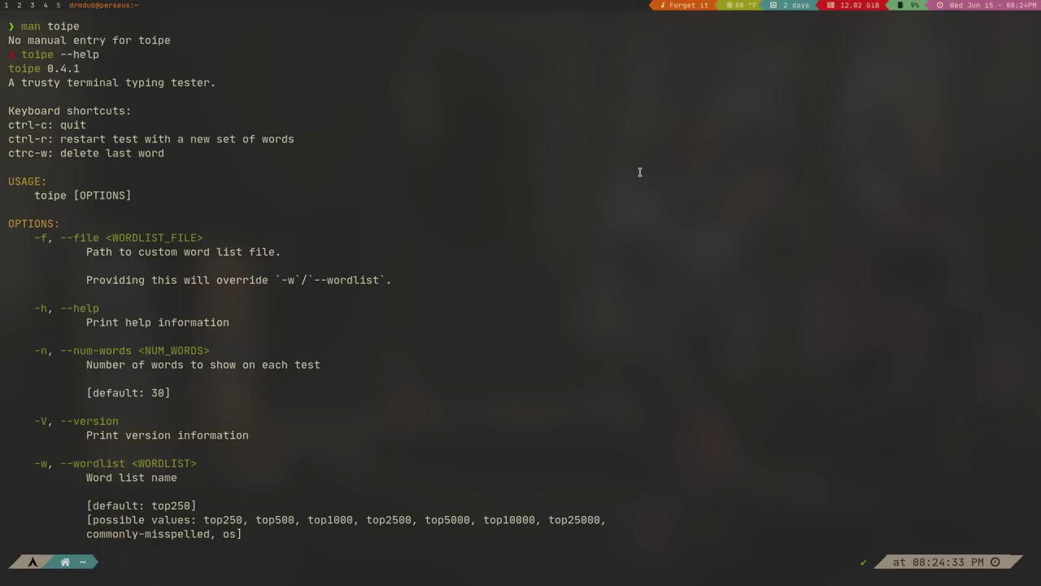
{"action": "type", "text": "to"}
{"action": "type", "text": "ipe -"}
{"action": "type", "text": "n "}
{"action": "type", "text": "30"}
{"action": "type", "text": " -e"}
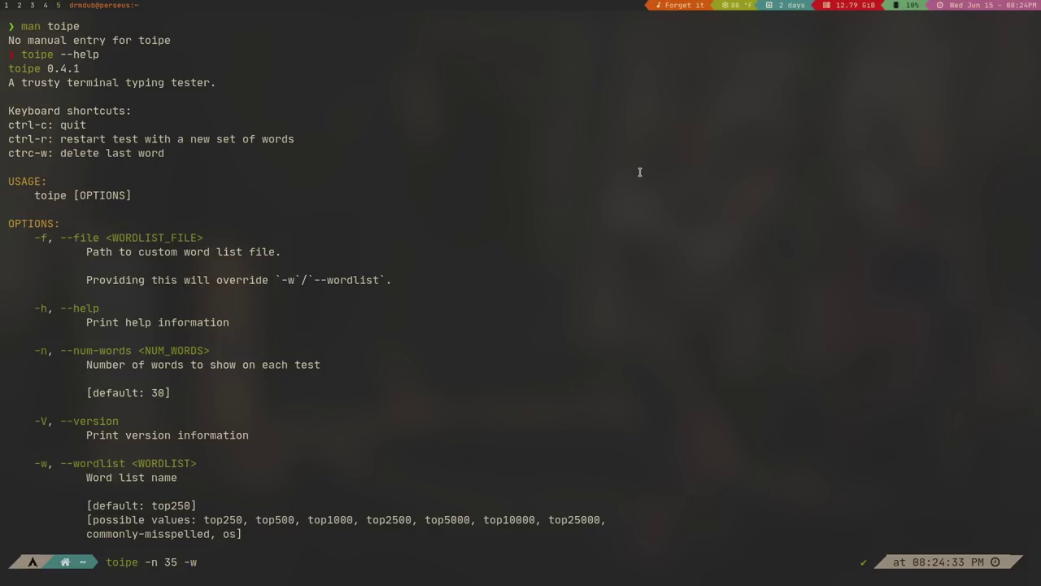
{"action": "type", "text": " top"}
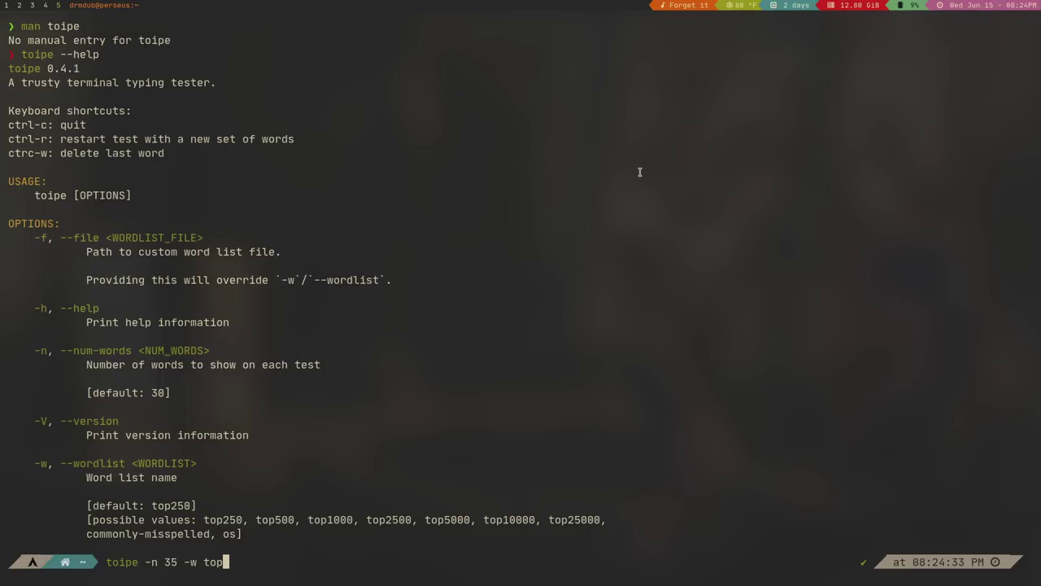
{"action": "type", "text": "5000"}
- Start the 35-word top5000 test and type its first line through 'teenager', fixing typos
{"action": "key", "text": "Return"}
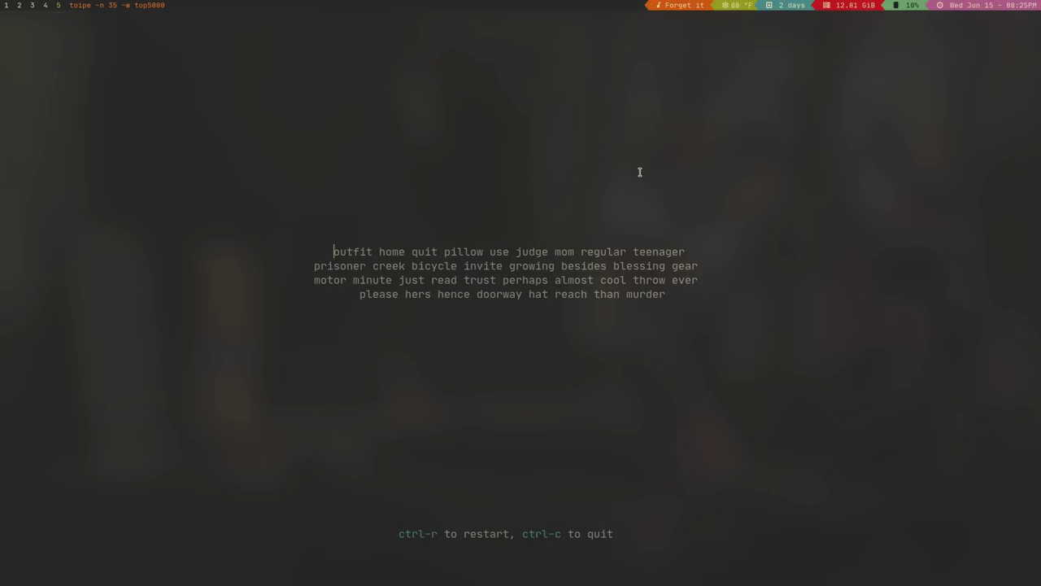
{"action": "type", "text": "out"}
{"action": "key", "text": "BackSpace"}
{"action": "key", "text": "BackSpace"}
{"action": "type", "text": "out"}
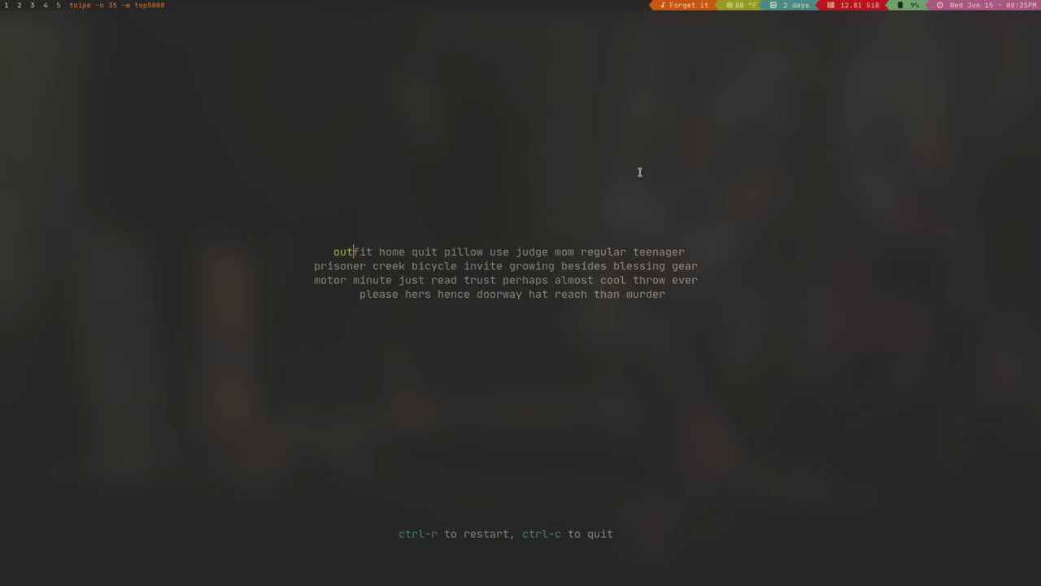
{"action": "type", "text": "fit home quit p"}
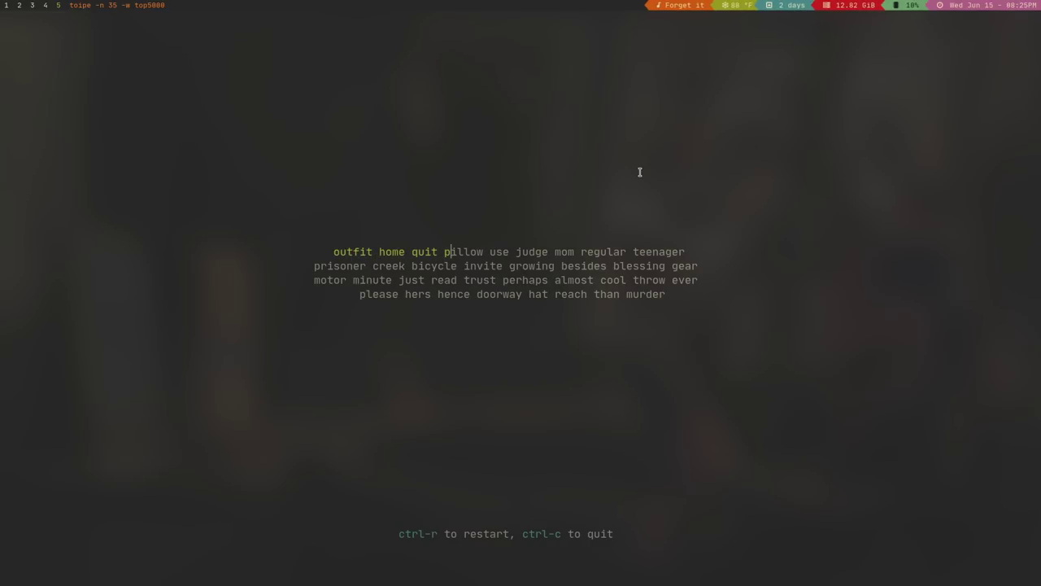
{"action": "key", "text": "BackSpace"}
{"action": "key", "text": "BackSpace"}
{"action": "key", "text": "BackSpace"}
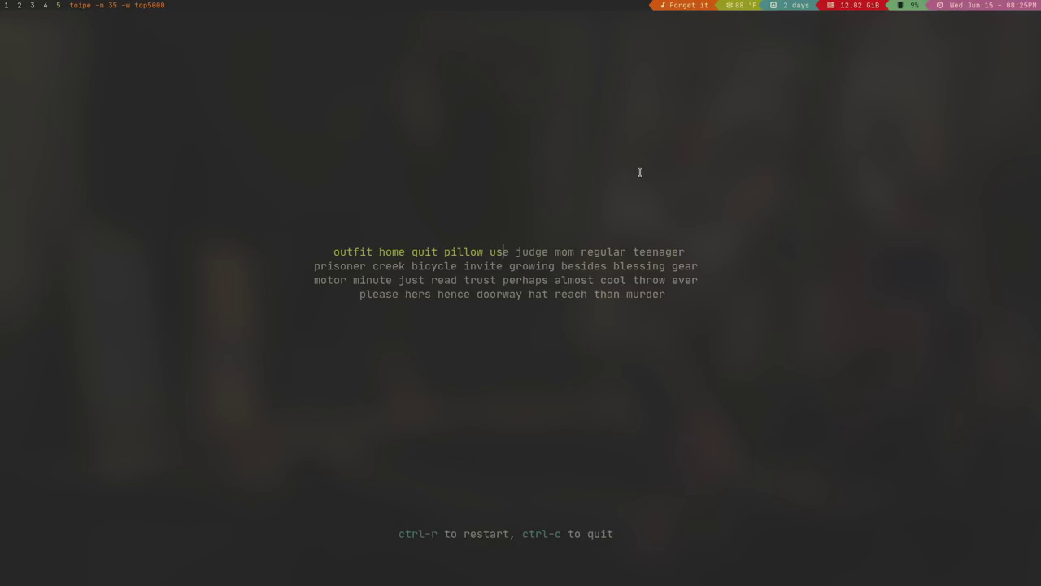
{"action": "type", "text": "r"}
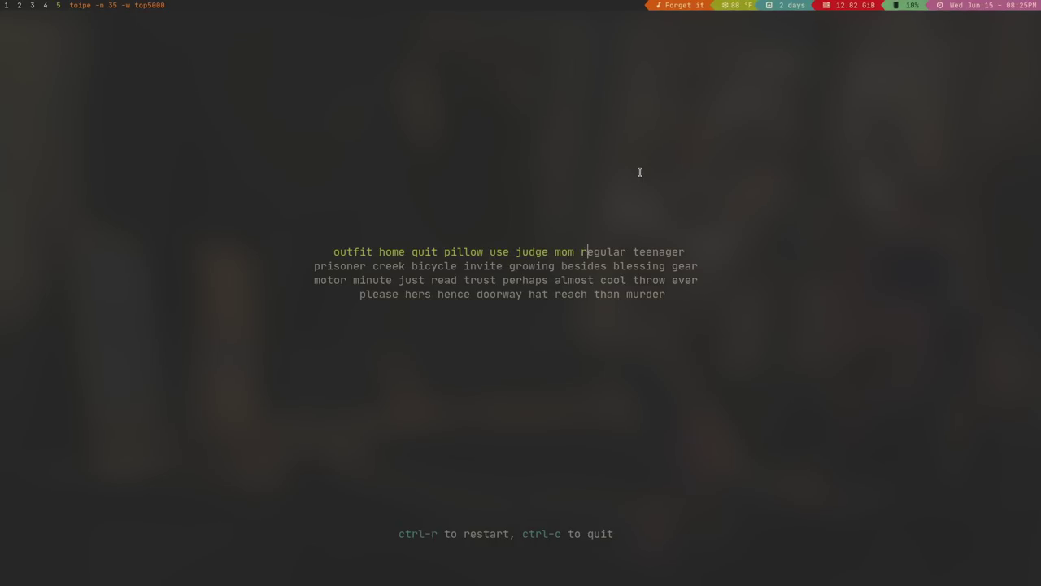
{"action": "type", "text": "egular te"}
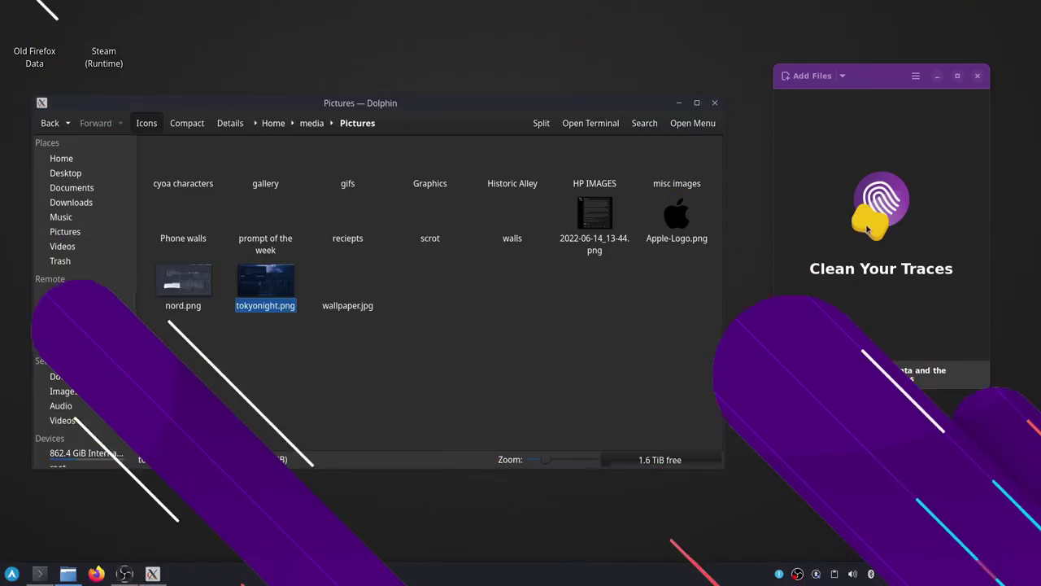
- Add tokyonight.png from Pictures to Metadata Cleaner and review its 3 metadata entries
{"action": "left_click", "coordinate": [920, 126]}
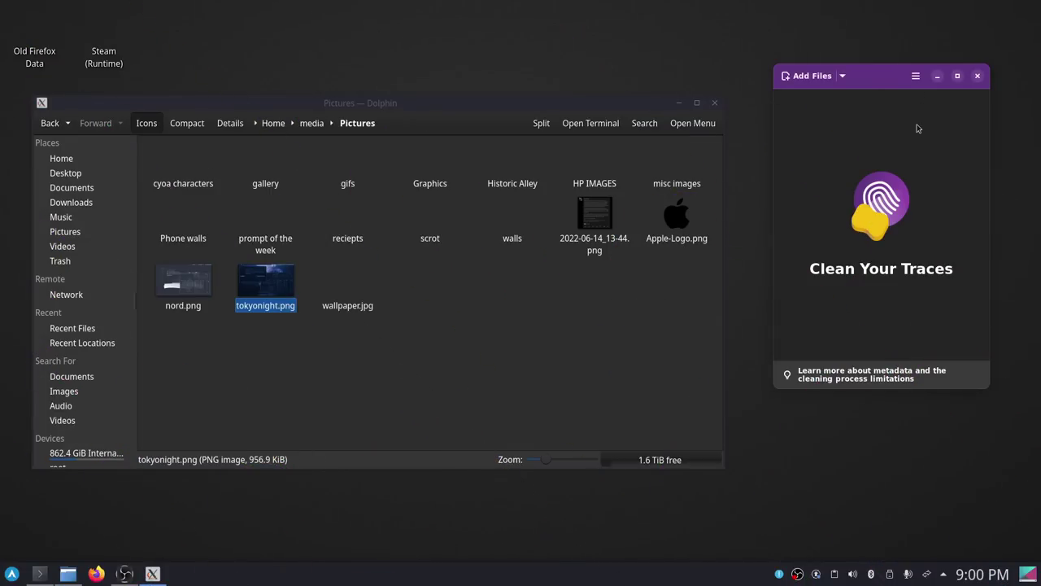
{"action": "left_click", "coordinate": [809, 75]}
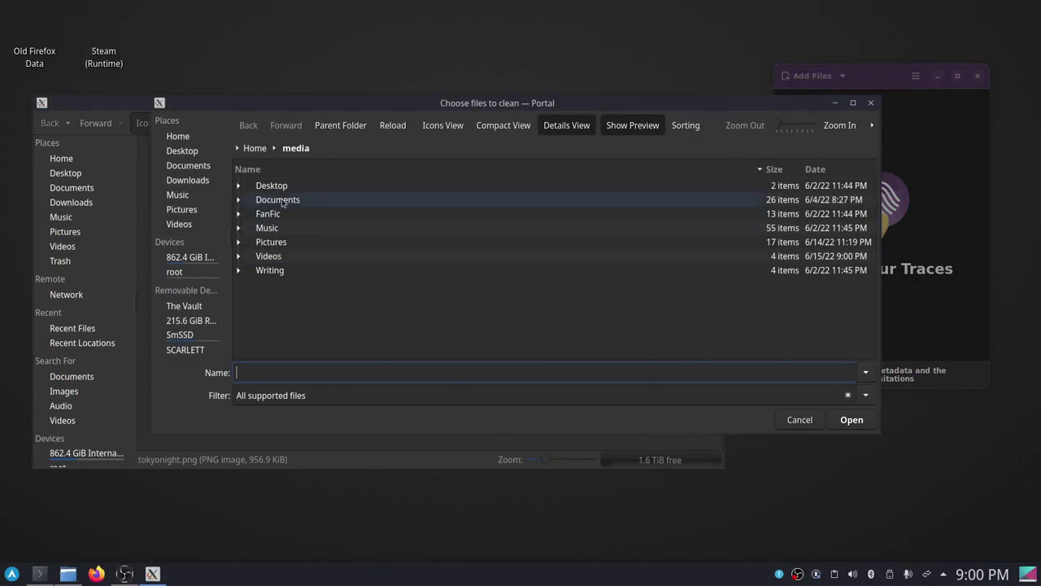
{"action": "double_click", "coordinate": [291, 243]}
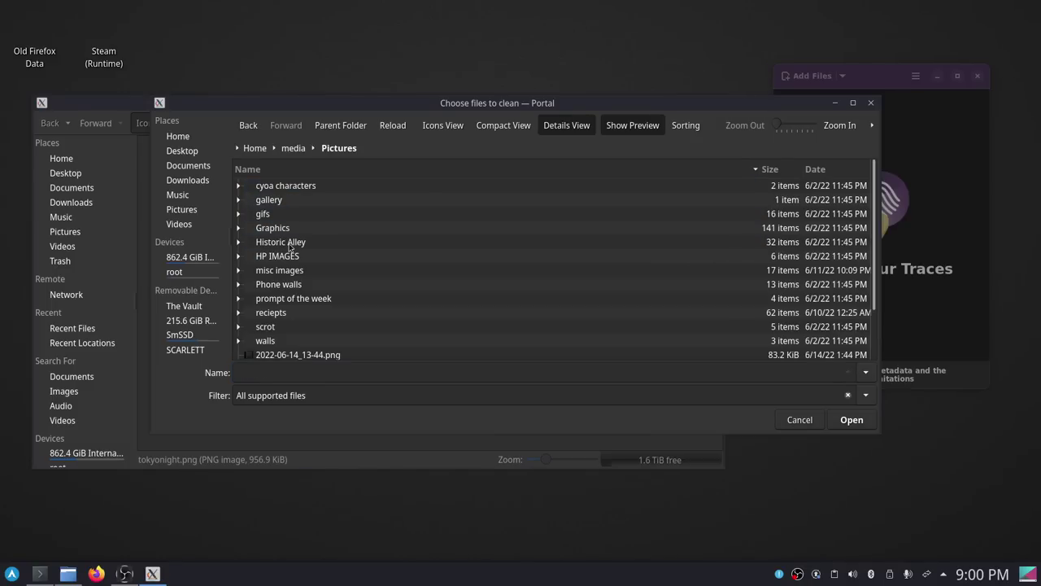
{"action": "scroll", "coordinate": [299, 342], "scroll_direction": "down", "scroll_amount": 2}
{"action": "double_click", "coordinate": [301, 340]}
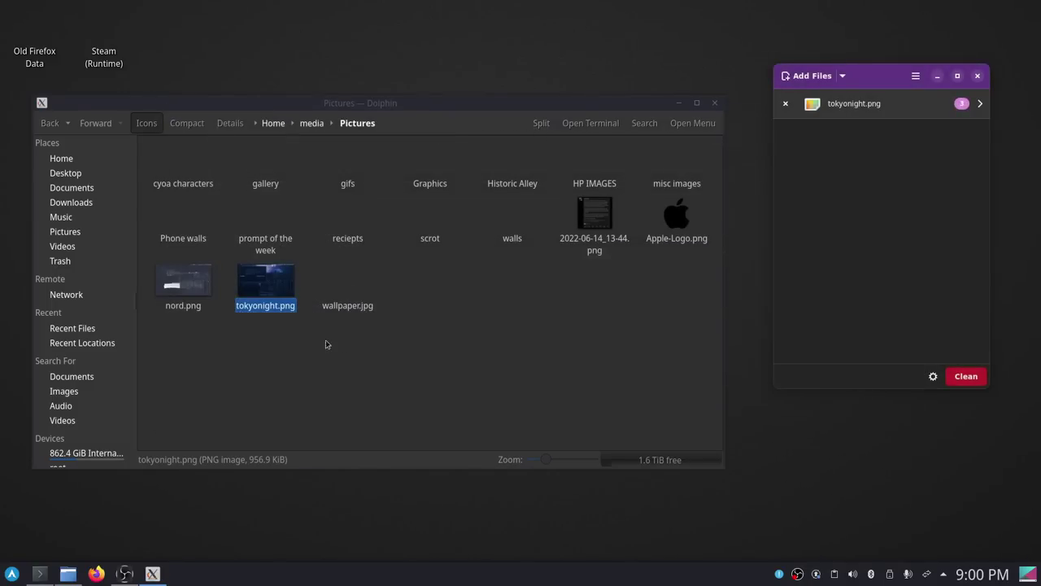
{"action": "left_click", "coordinate": [980, 106]}
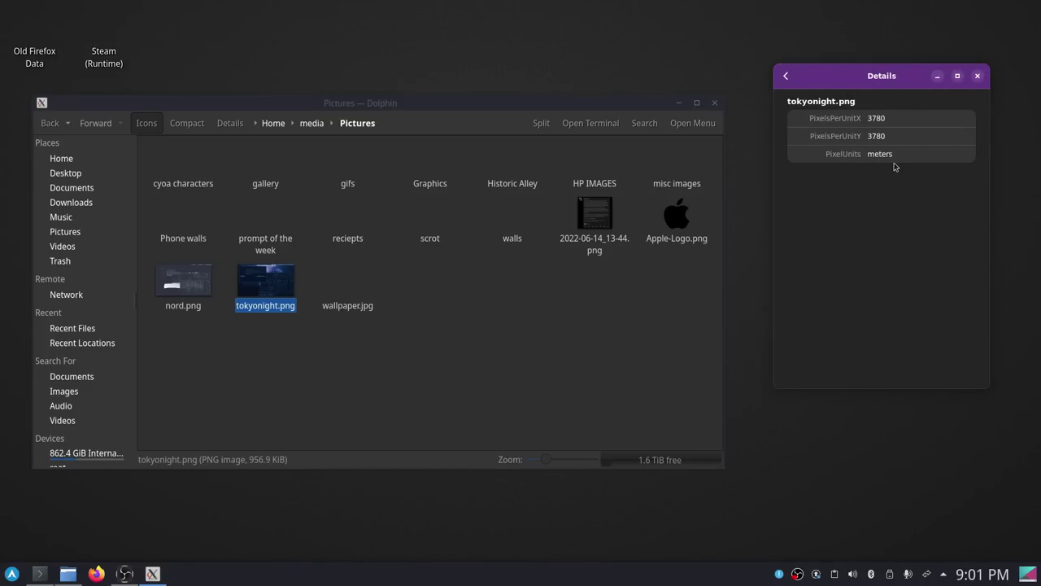
{"action": "left_click", "coordinate": [792, 80]}
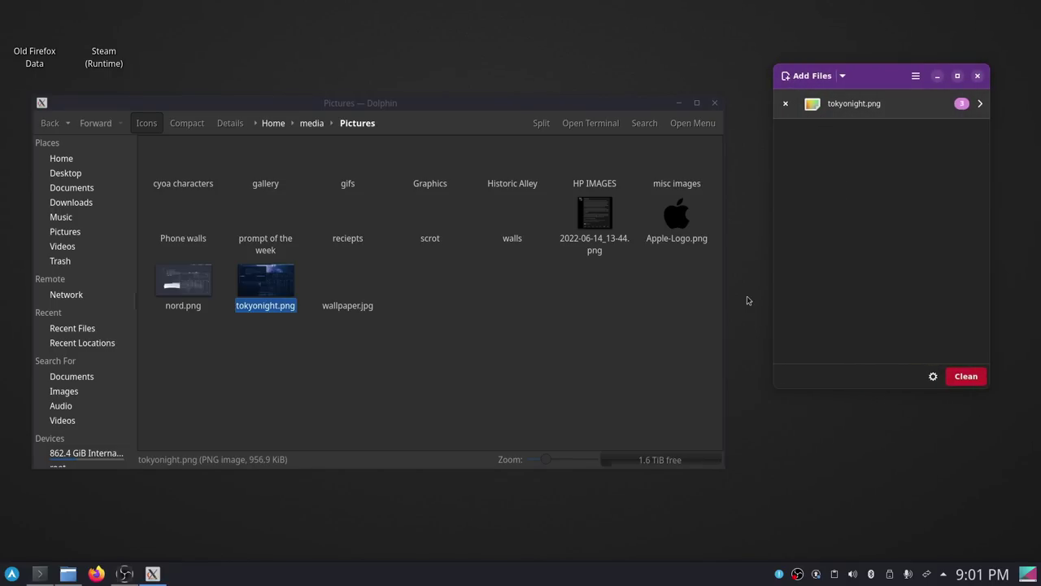
- Add star 1.jpg from the My Pics folder to the cleaning list
{"action": "left_click", "coordinate": [804, 76]}
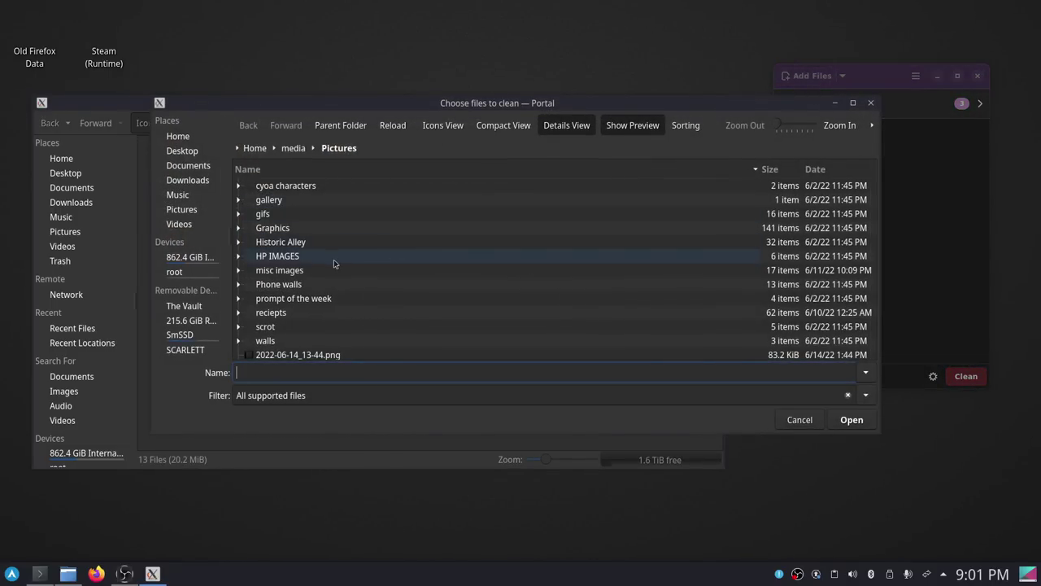
{"action": "double_click", "coordinate": [296, 273]}
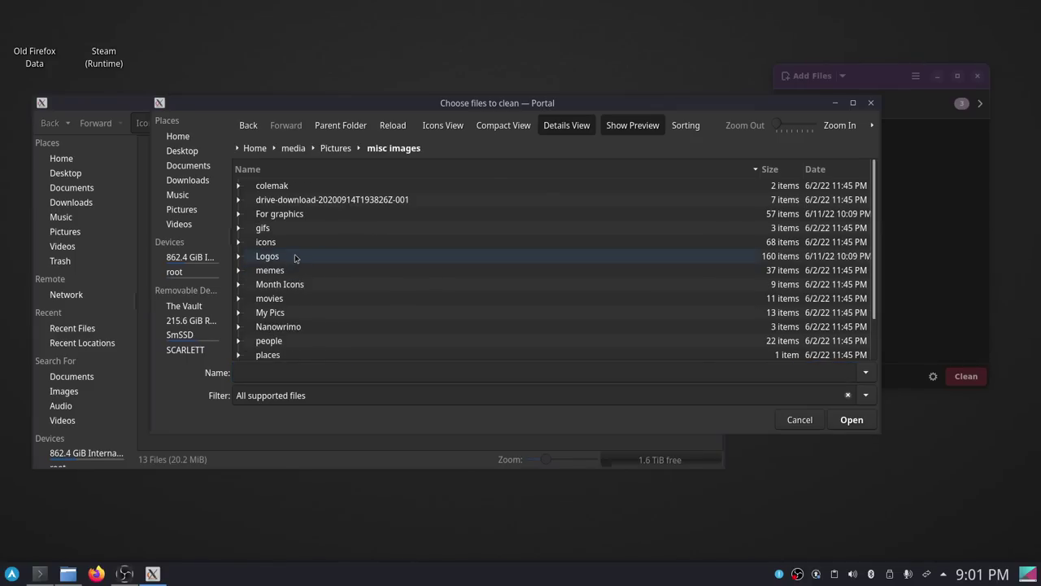
{"action": "double_click", "coordinate": [275, 315]}
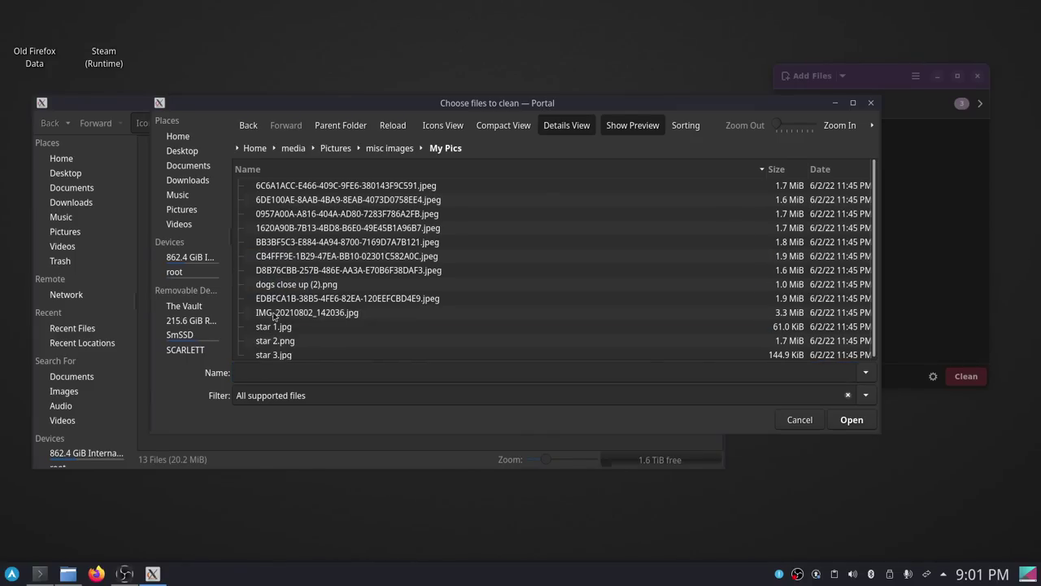
{"action": "left_click", "coordinate": [305, 244]}
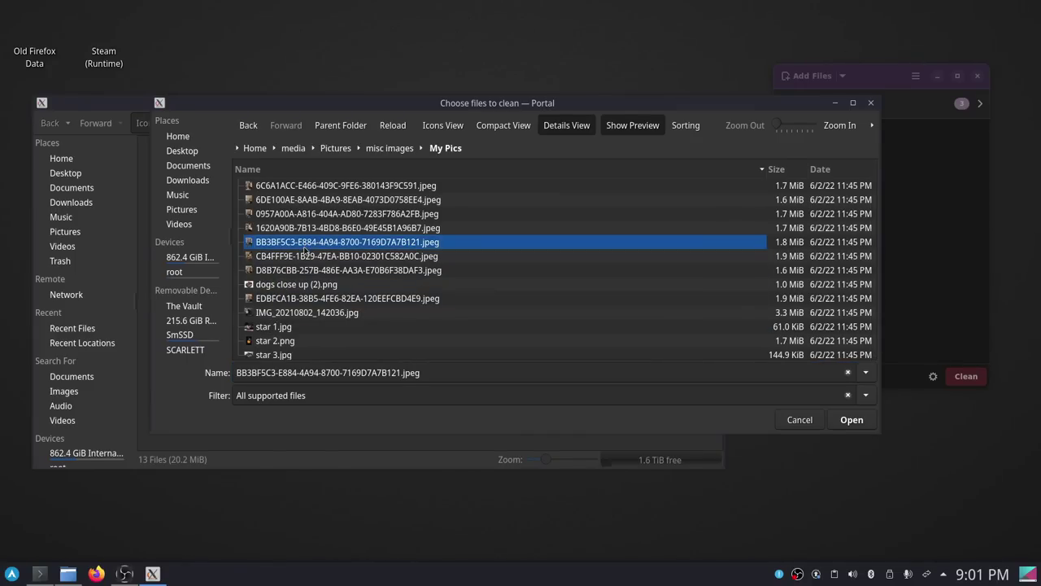
{"action": "scroll", "coordinate": [306, 259], "scroll_direction": "down", "scroll_amount": 1}
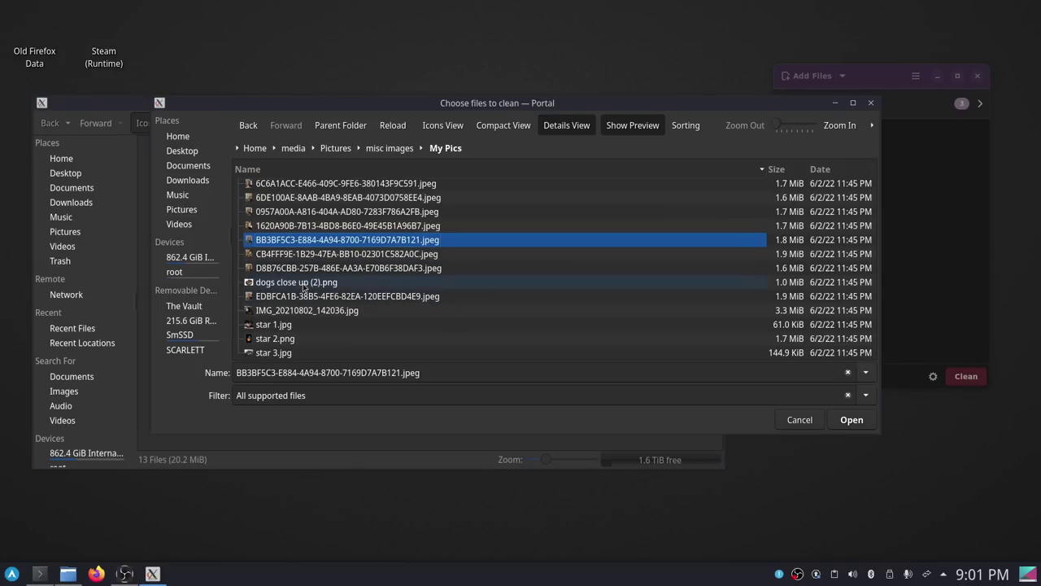
{"action": "left_click", "coordinate": [290, 327]}
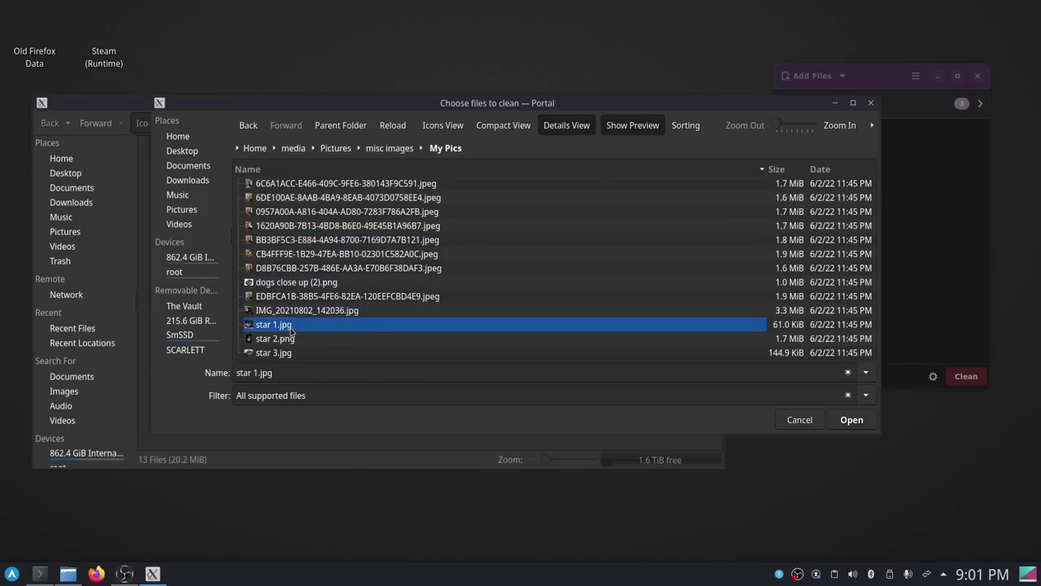
{"action": "left_click", "coordinate": [852, 421]}
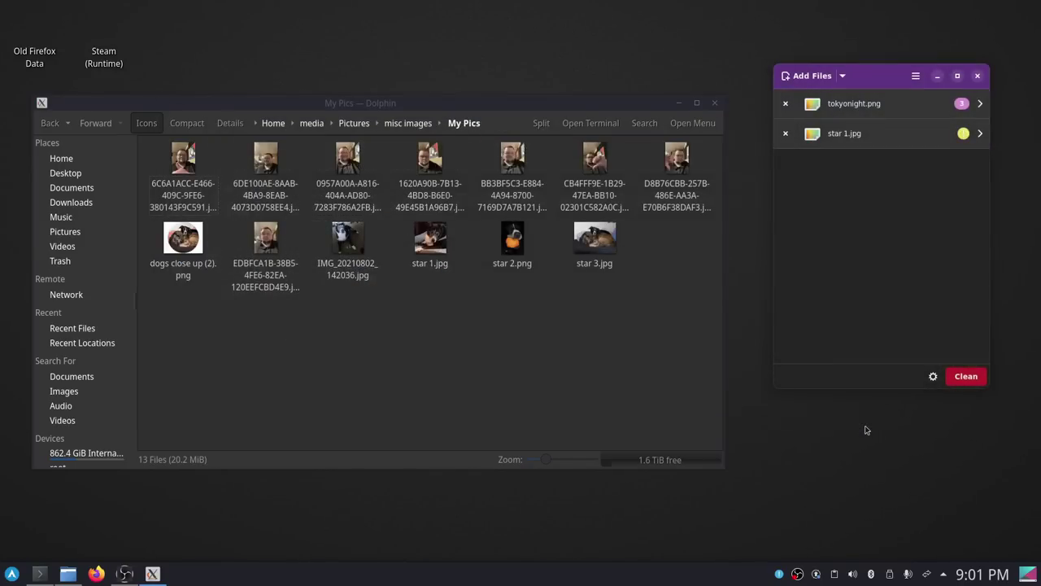
- Review star 1.jpg's metadata, then select the BB3BF5C3 JPEG in the file chooser
{"action": "left_click", "coordinate": [981, 134]}
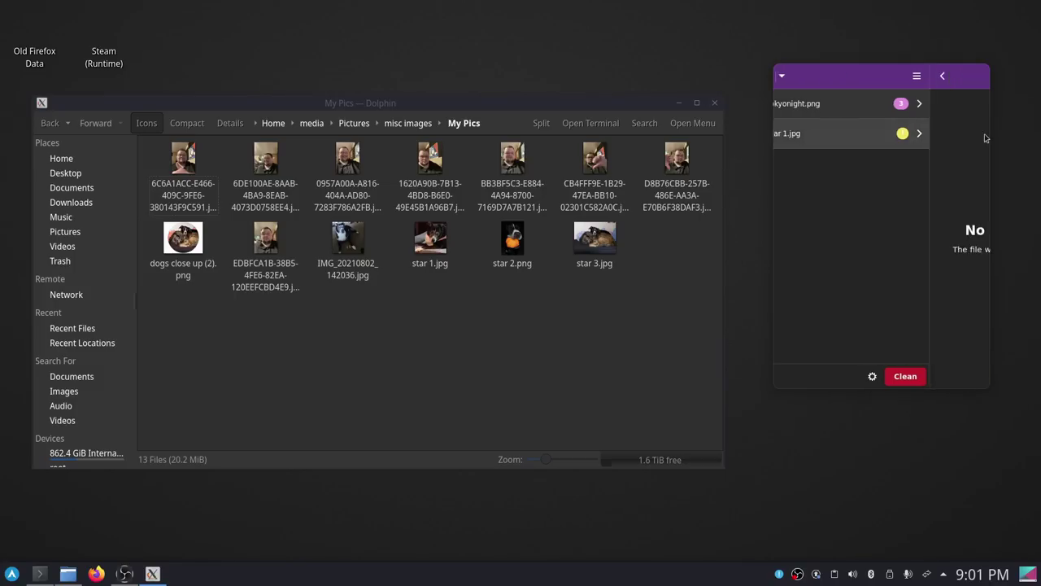
{"action": "left_click", "coordinate": [785, 78]}
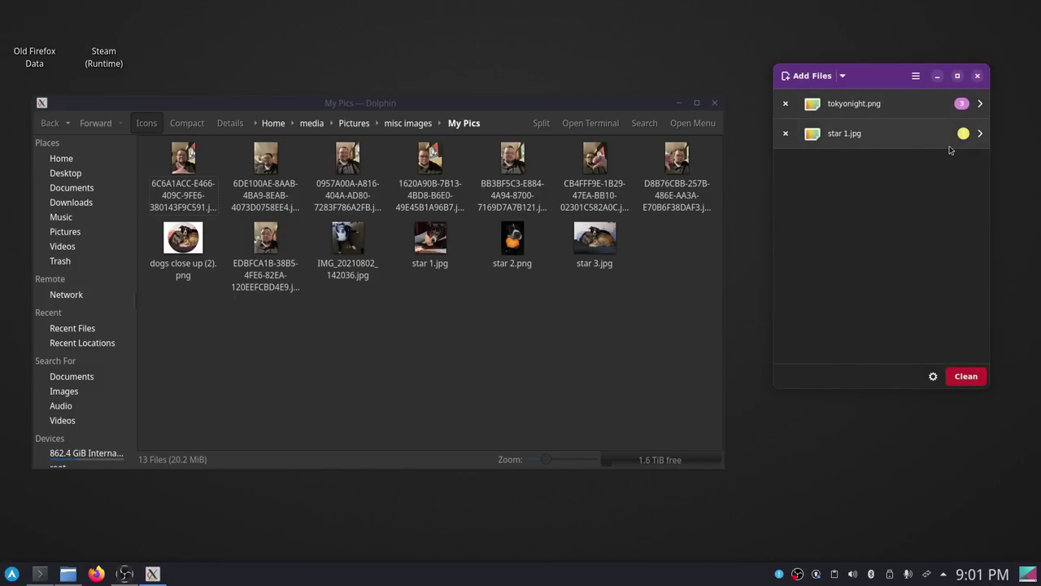
{"action": "left_click", "coordinate": [812, 76]}
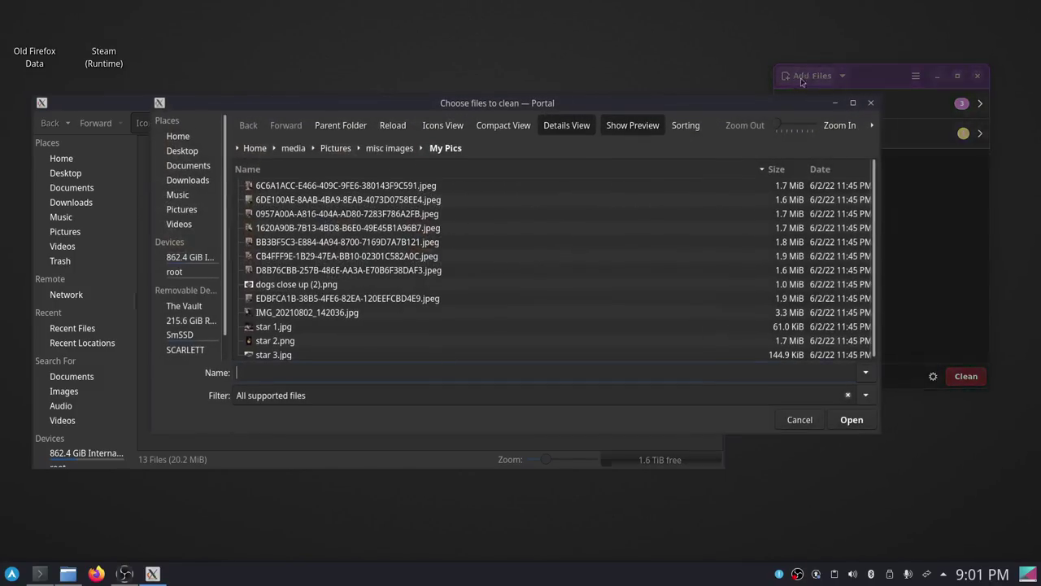
{"action": "left_click", "coordinate": [366, 241]}
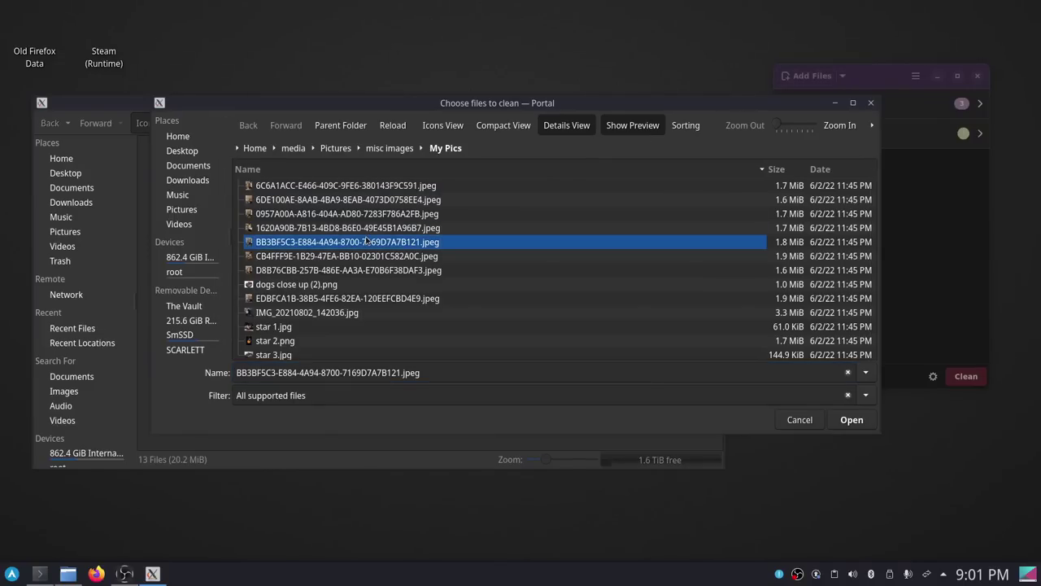
- Add the BB3BF5C3 JPEG to the list and browse through its 40 EXIF metadata items
{"action": "left_click", "coordinate": [853, 420]}
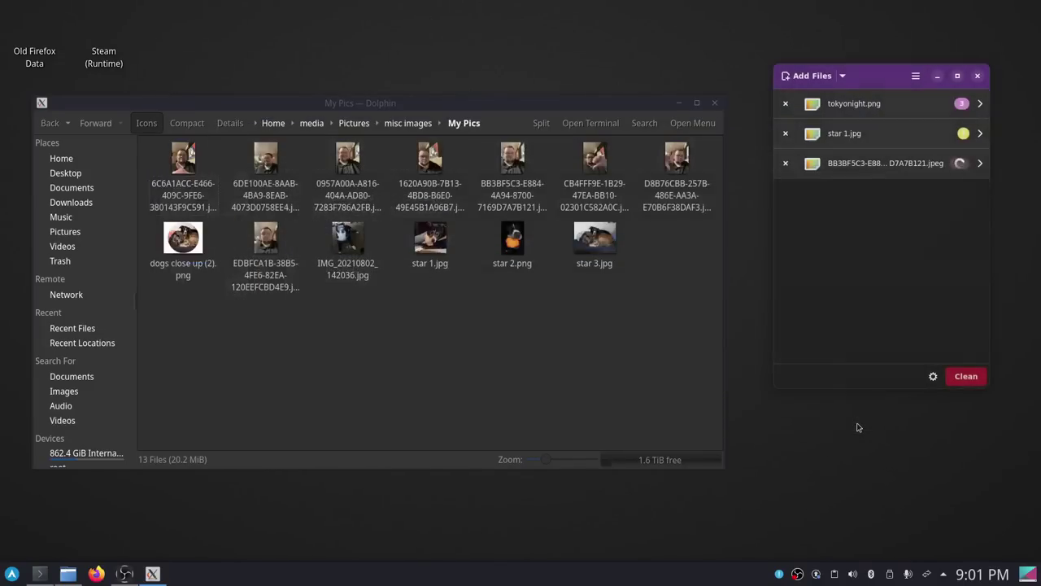
{"action": "left_click", "coordinate": [974, 170]}
{"action": "scroll", "coordinate": [902, 189], "scroll_direction": "down", "scroll_amount": 8}
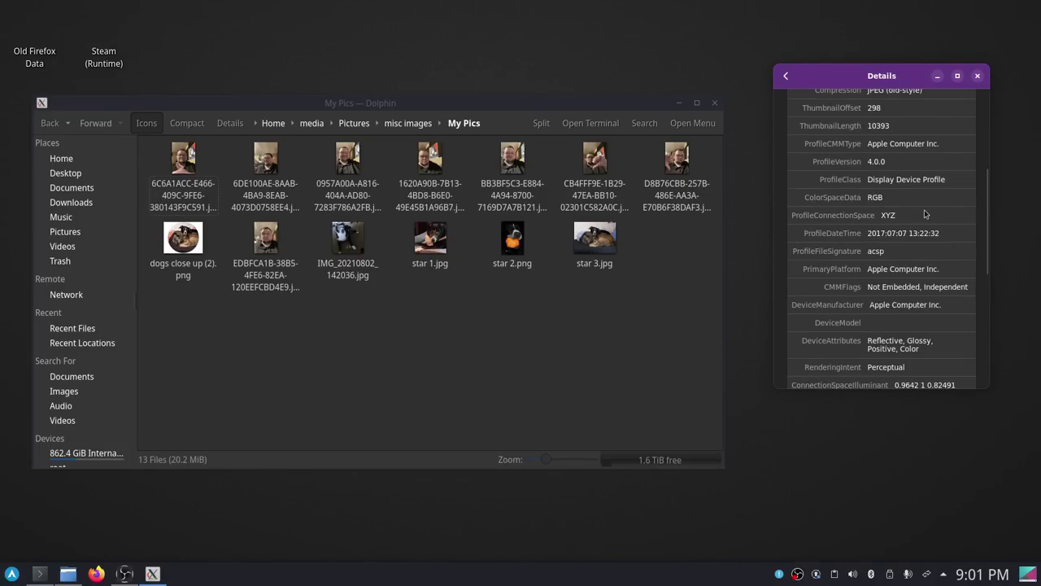
{"action": "scroll", "coordinate": [925, 214], "scroll_direction": "down", "scroll_amount": 3}
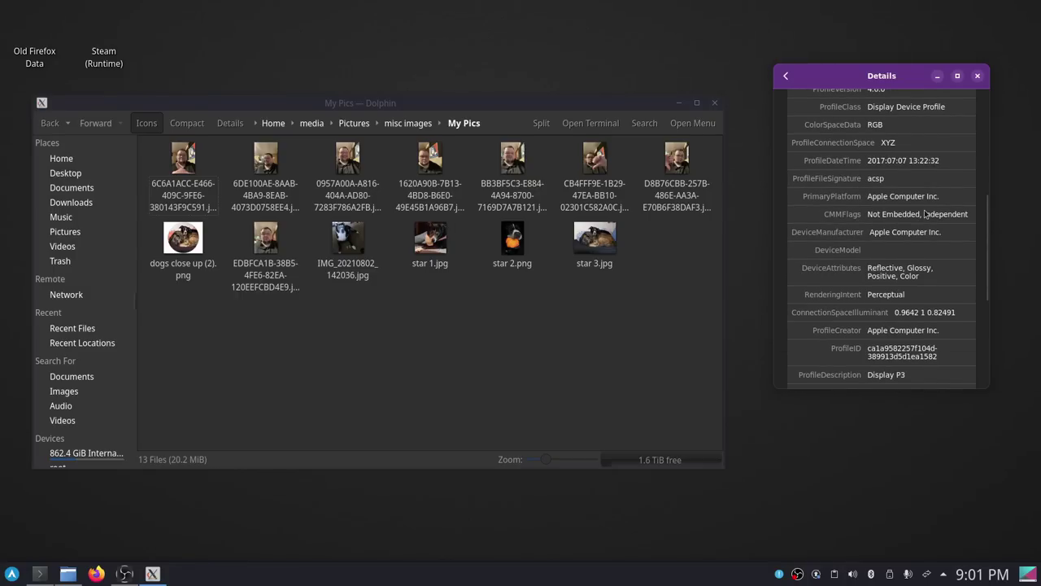
{"action": "scroll", "coordinate": [925, 214], "scroll_direction": "down", "scroll_amount": 4}
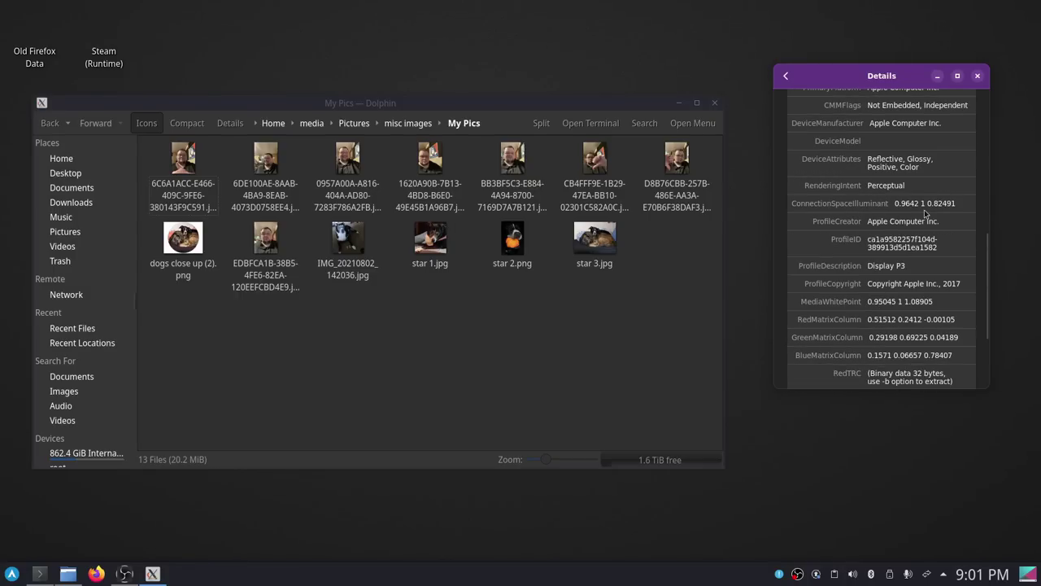
- Scroll further through the BB3BF5C3 JPEG's remaining EXIF metadata items
{"action": "scroll", "coordinate": [925, 213], "scroll_direction": "down", "scroll_amount": 1}
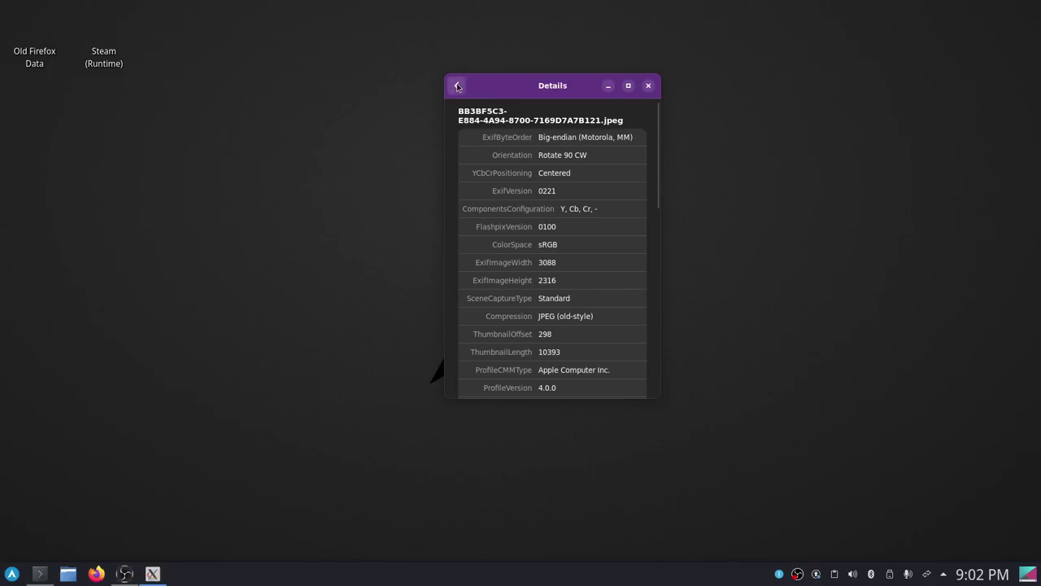
- Clean all three files despite the backup warning, then check the third file's cleaned status
{"action": "left_click", "coordinate": [457, 85]}
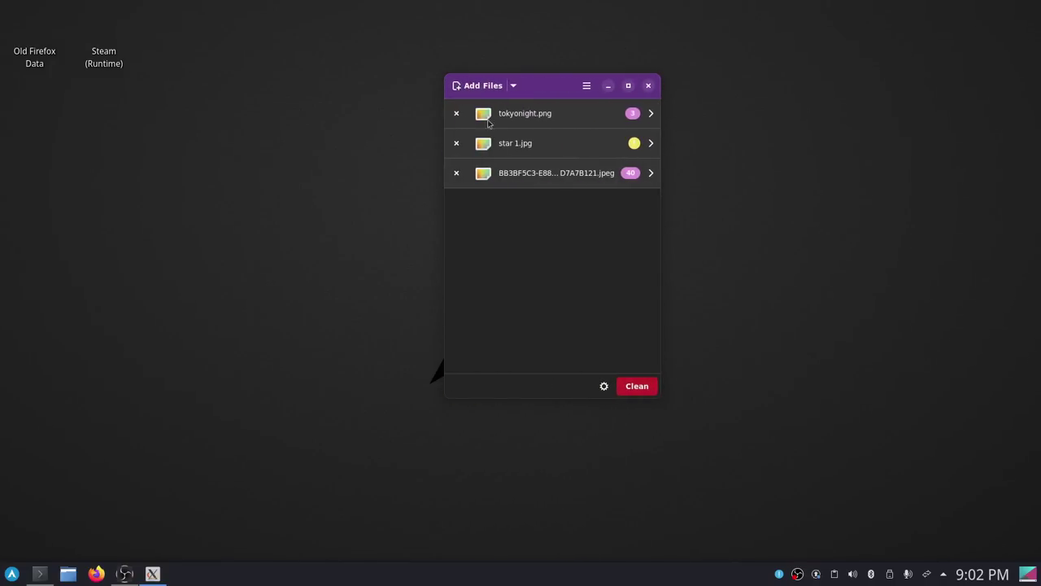
{"action": "left_click", "coordinate": [628, 386]}
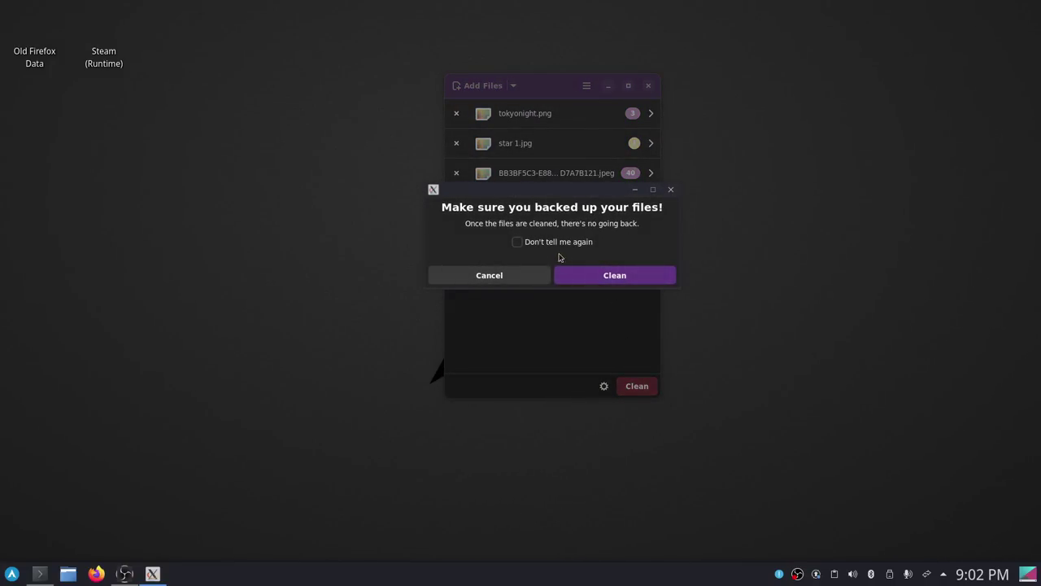
{"action": "left_click", "coordinate": [597, 276]}
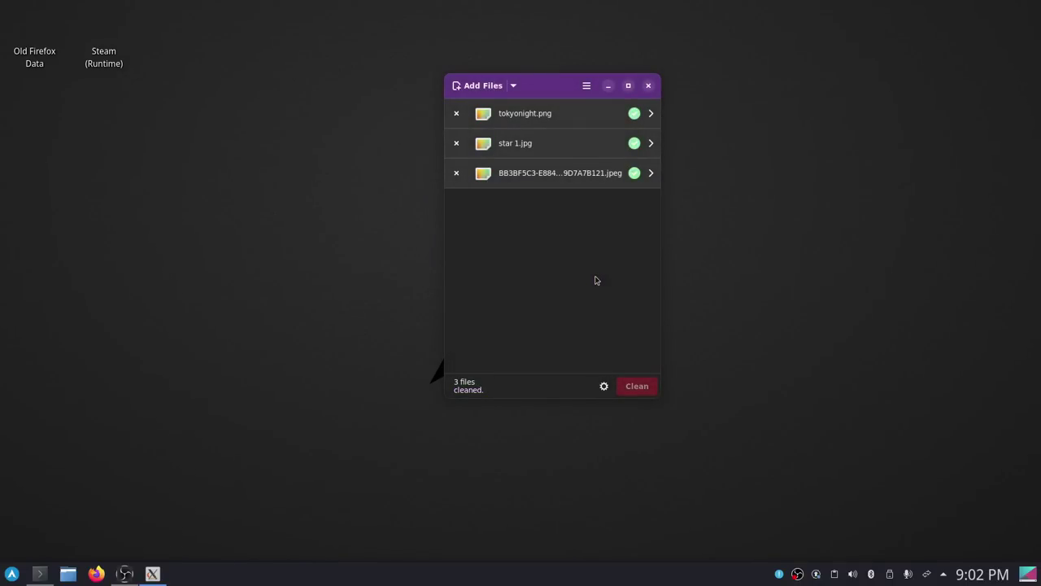
{"action": "left_click", "coordinate": [651, 173]}
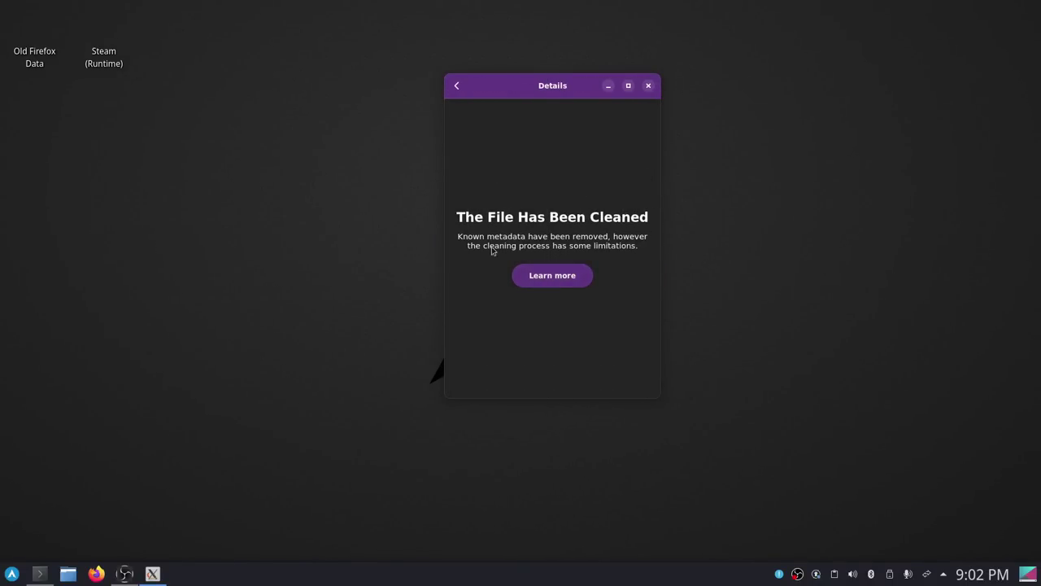
{"action": "left_click", "coordinate": [458, 86]}
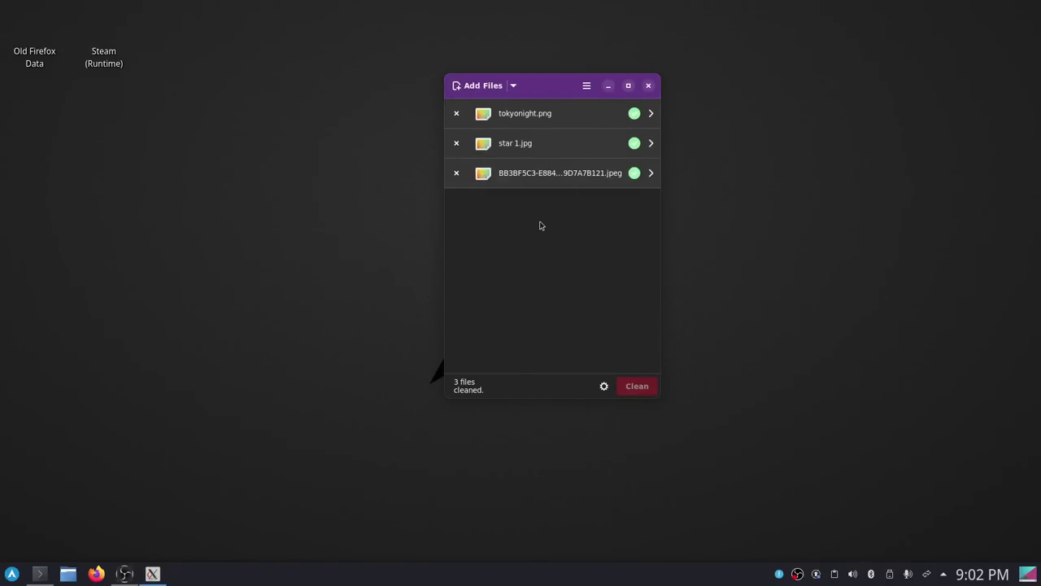
{"action": "left_click", "coordinate": [604, 387]}
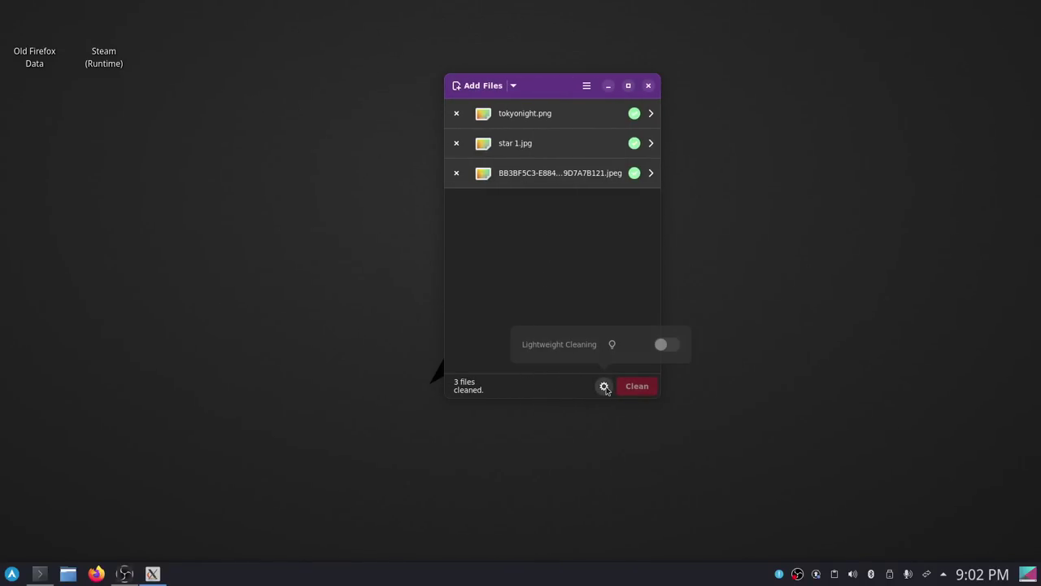
{"action": "left_click", "coordinate": [614, 345]}
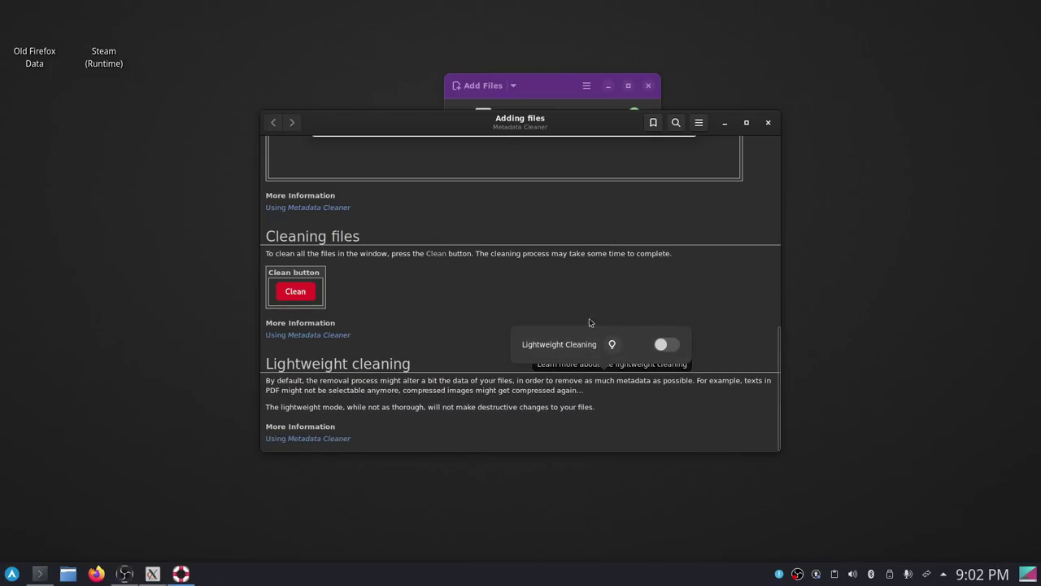
{"action": "left_click", "coordinate": [545, 296]}
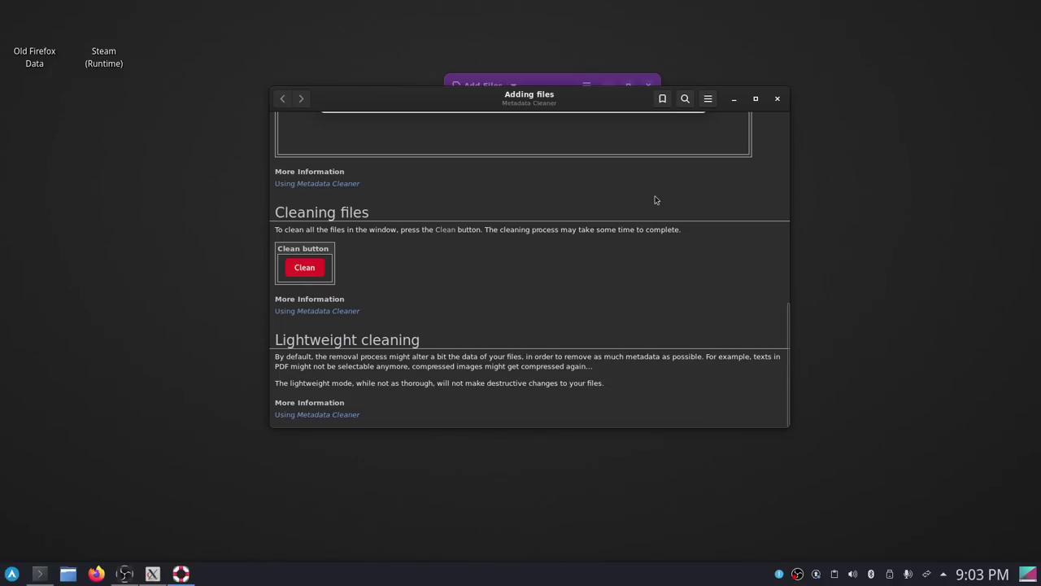
{"action": "left_click", "coordinate": [777, 98]}
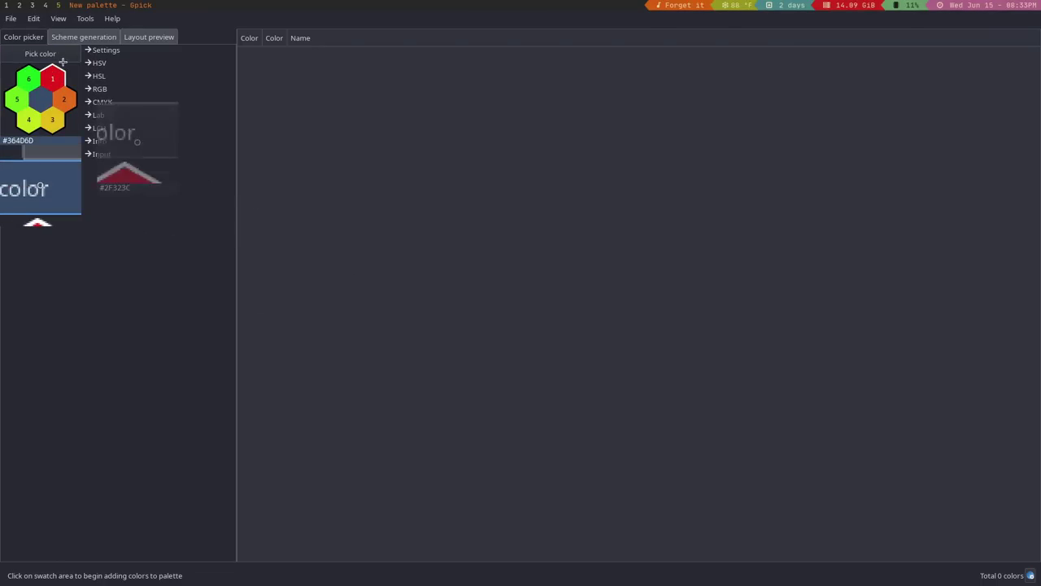
- Sample the dark grey #32343D from the screen and keep it as the picked colour
{"action": "right_click", "coordinate": [417, 156]}
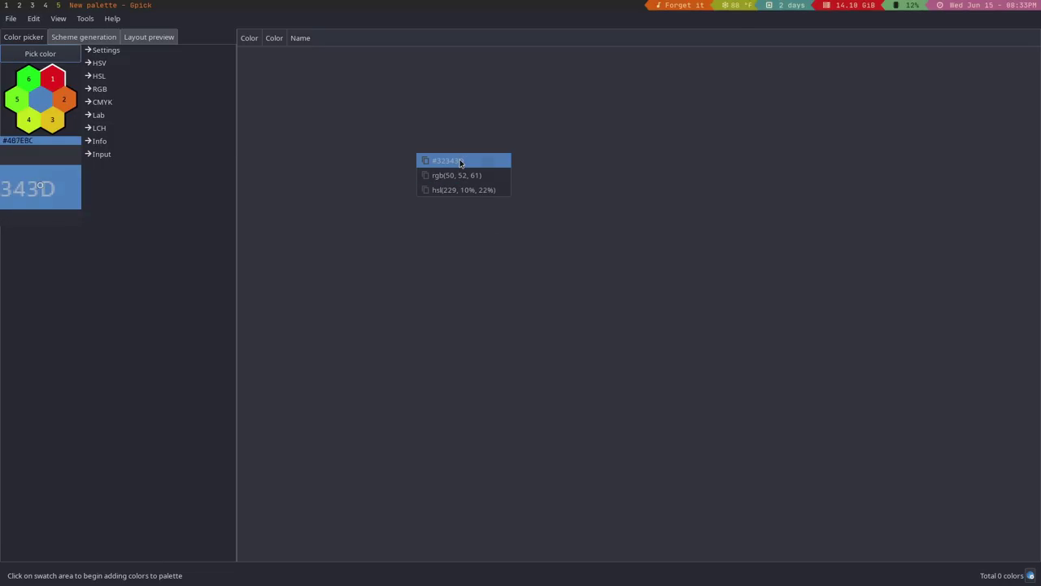
{"action": "left_click", "coordinate": [460, 161]}
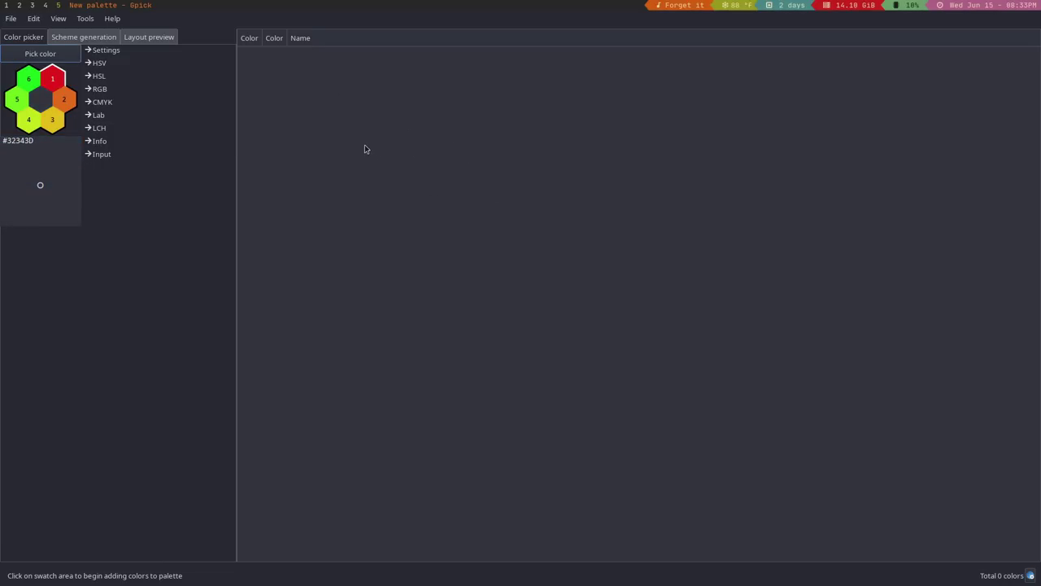
- In Scheme generation, rotate hue to 100 for lime #76FF33 and violet #BC33FF, lightness +10%
{"action": "left_click", "coordinate": [97, 41]}
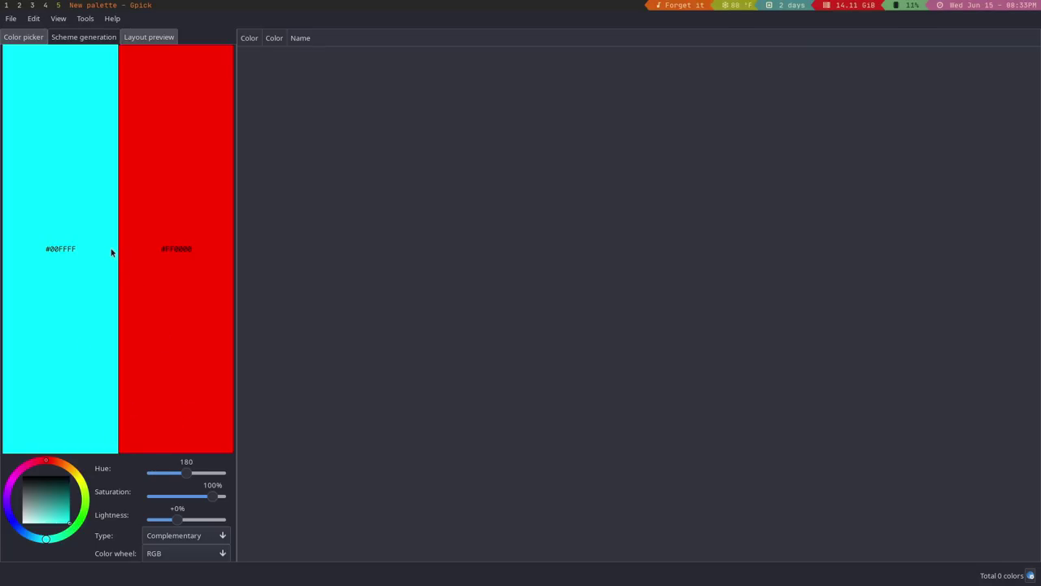
{"action": "left_click_drag", "start_coordinate": [112, 252], "coordinate": [93, 262]}
{"action": "mouse_move", "coordinate": [186, 473]}
{"action": "left_mouse_down"}
{"action": "mouse_move", "coordinate": [196, 476]}
{"action": "mouse_move", "coordinate": [184, 474]}
{"action": "left_mouse_up"}
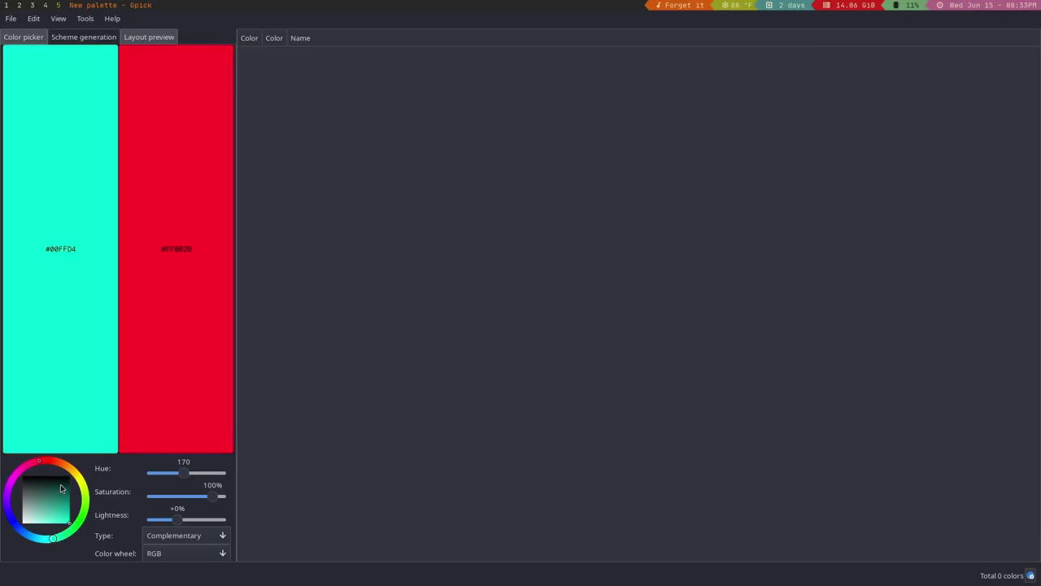
{"action": "left_click_drag", "start_coordinate": [53, 465], "coordinate": [6, 491]}
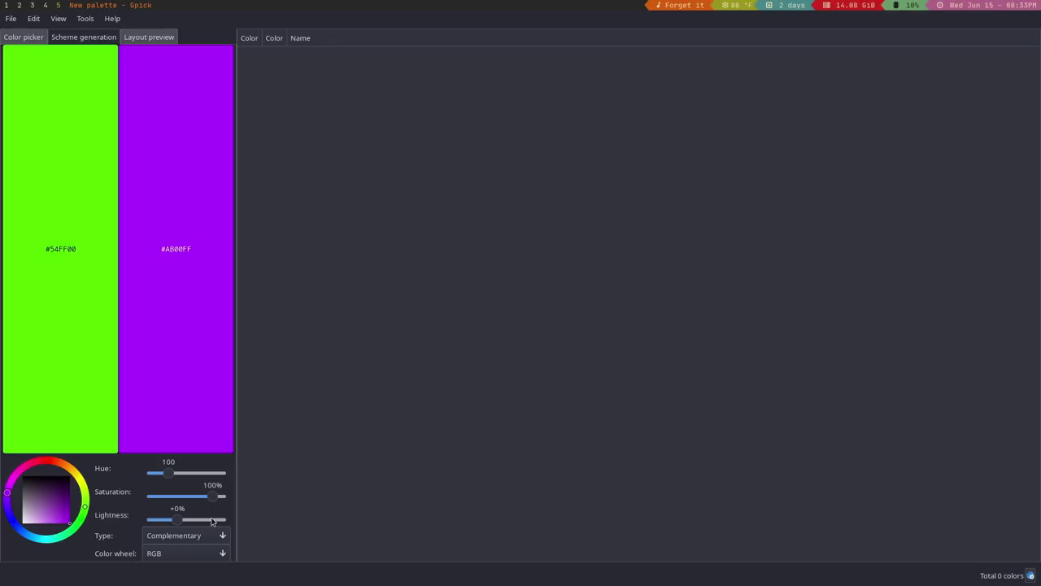
{"action": "scroll", "coordinate": [210, 510], "scroll_direction": "down", "scroll_amount": 3}
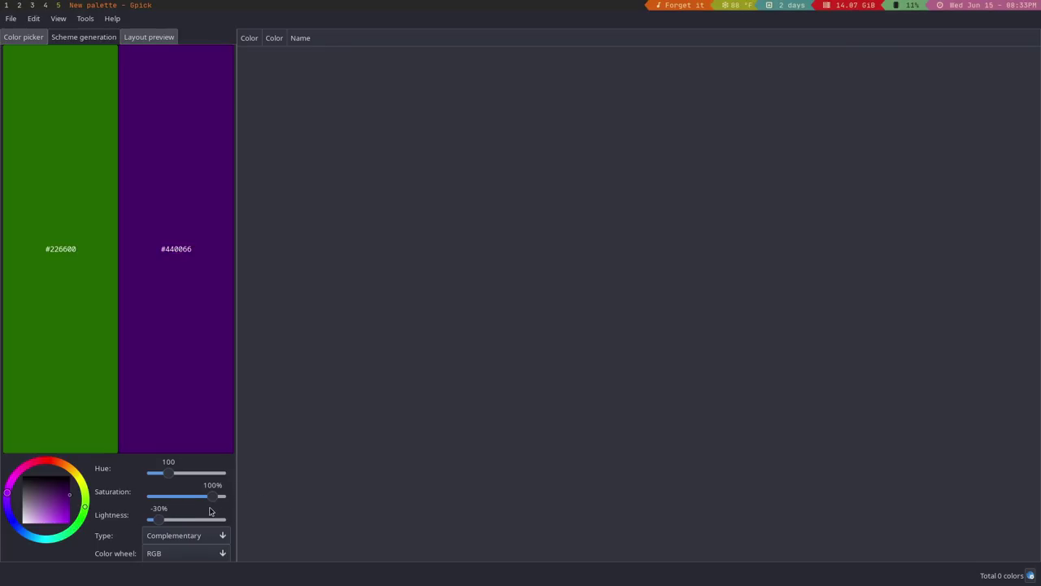
{"action": "scroll", "coordinate": [210, 510], "scroll_direction": "up", "scroll_amount": 6}
{"action": "scroll", "coordinate": [208, 513], "scroll_direction": "down", "scroll_amount": 2}
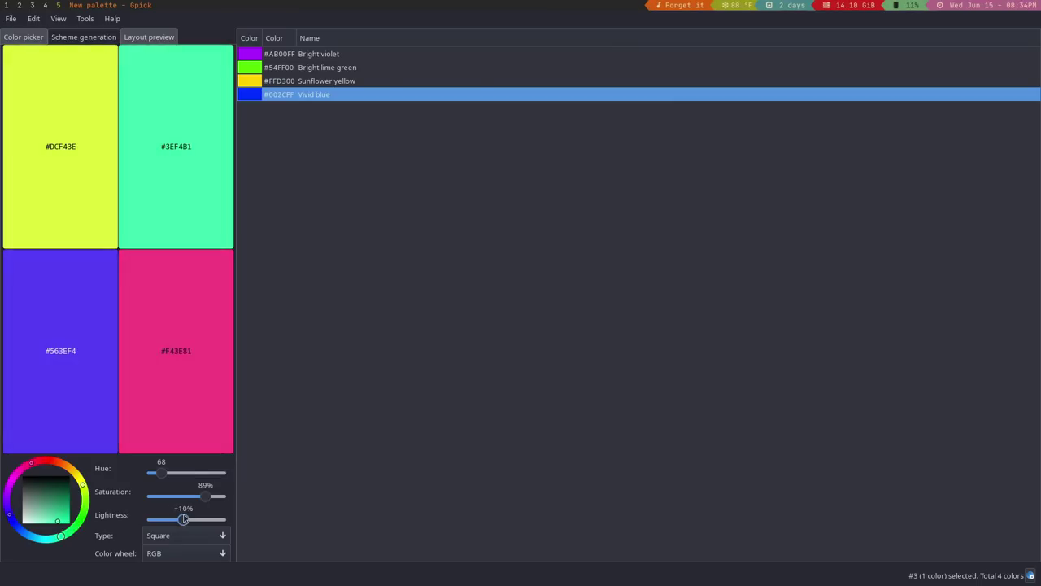
- Lighten the scheme to pastels and shift its hue, giving #F88D8B, #C0F88B, #8BF6F8 and #C48BF8
{"action": "mouse_move", "coordinate": [183, 519]}
{"action": "left_mouse_down"}
{"action": "mouse_move", "coordinate": [198, 514]}
{"action": "mouse_move", "coordinate": [189, 511]}
{"action": "left_mouse_up"}
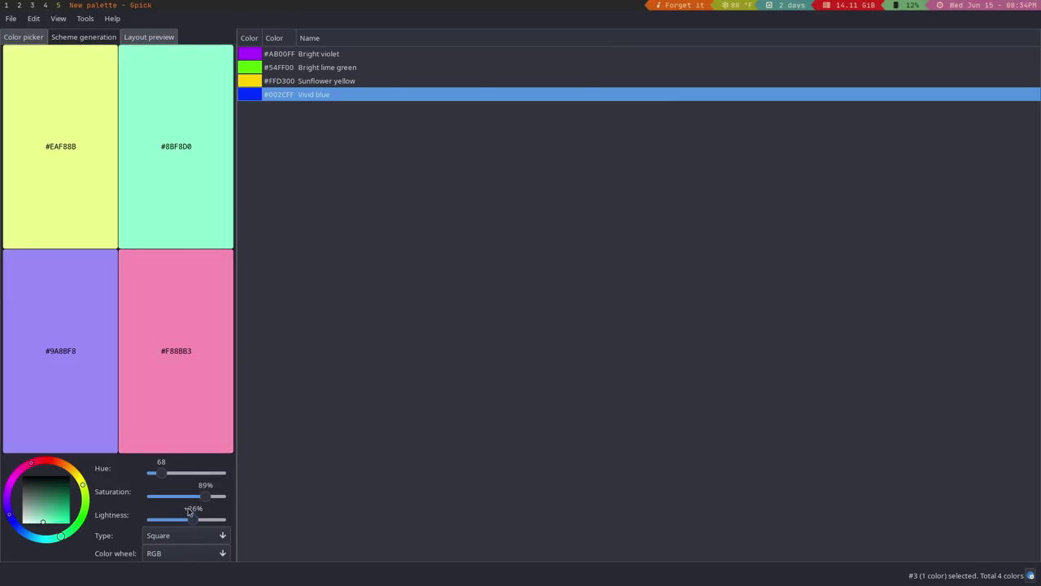
{"action": "scroll", "coordinate": [167, 473], "scroll_direction": "up", "scroll_amount": 3}
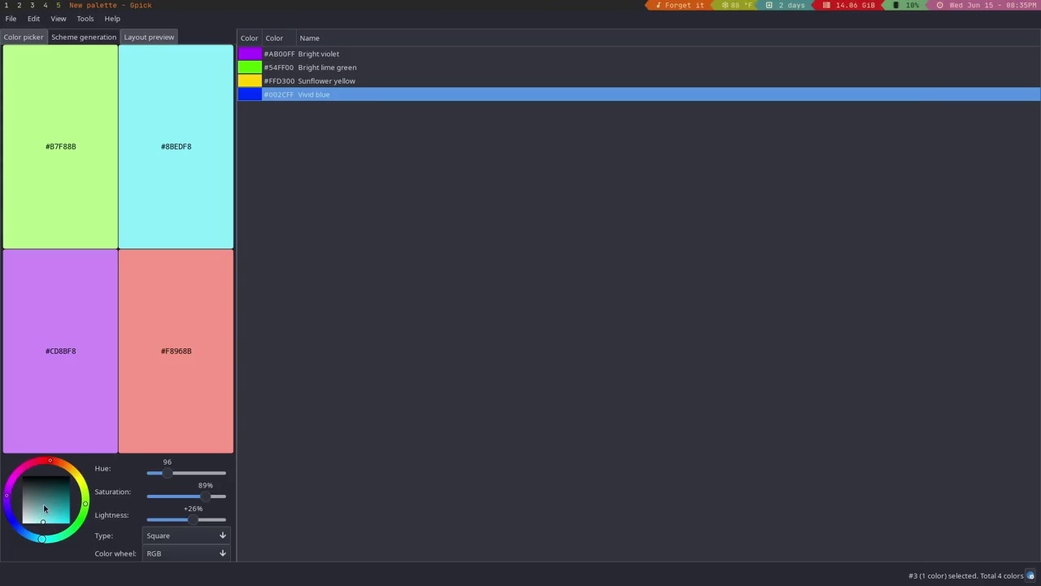
{"action": "mouse_move", "coordinate": [5, 495]}
{"action": "left_mouse_down"}
{"action": "mouse_move", "coordinate": [20, 474]}
{"action": "mouse_move", "coordinate": [5, 509]}
{"action": "mouse_move", "coordinate": [25, 541]}
{"action": "mouse_move", "coordinate": [74, 527]}
{"action": "mouse_move", "coordinate": [79, 483]}
{"action": "mouse_move", "coordinate": [76, 499]}
{"action": "left_mouse_up"}
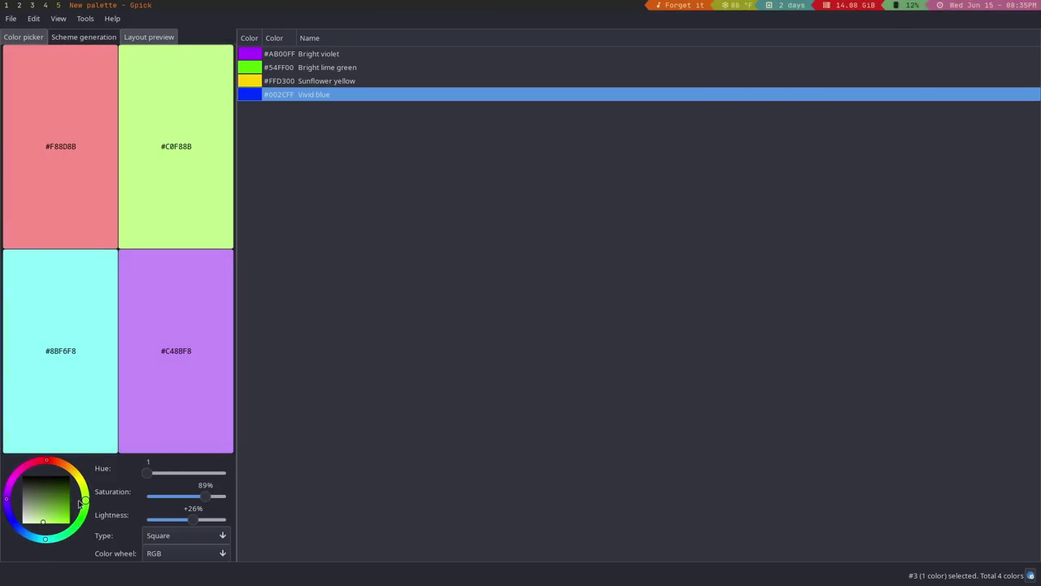
- Sample the light green swatch with Tools > Pick colors, reading #87AE62 (rgb 135, 174, 98)
{"action": "left_click", "coordinate": [87, 18]}
{"action": "left_click", "coordinate": [109, 34]}
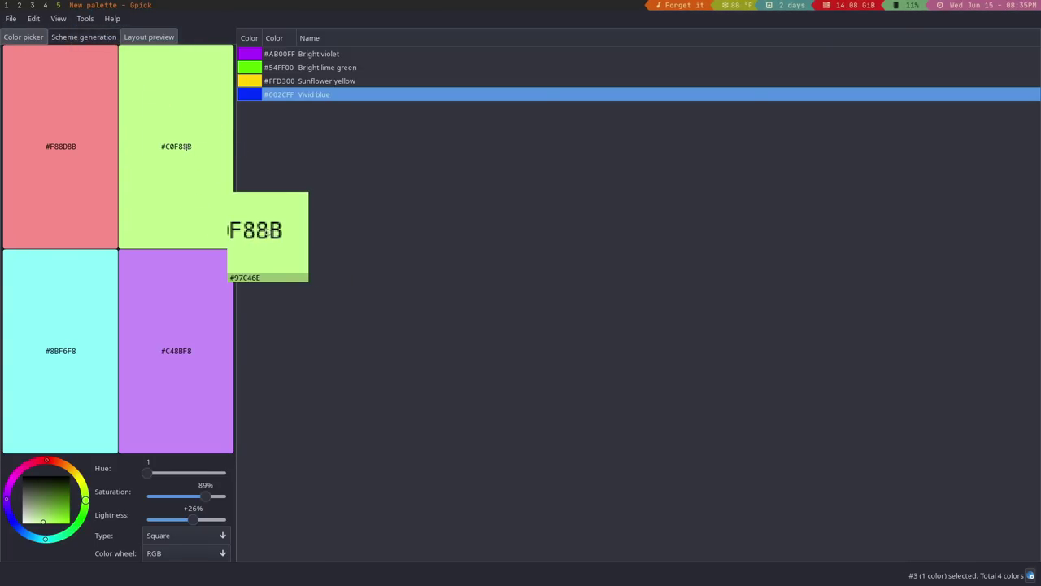
{"action": "left_click", "coordinate": [193, 148]}
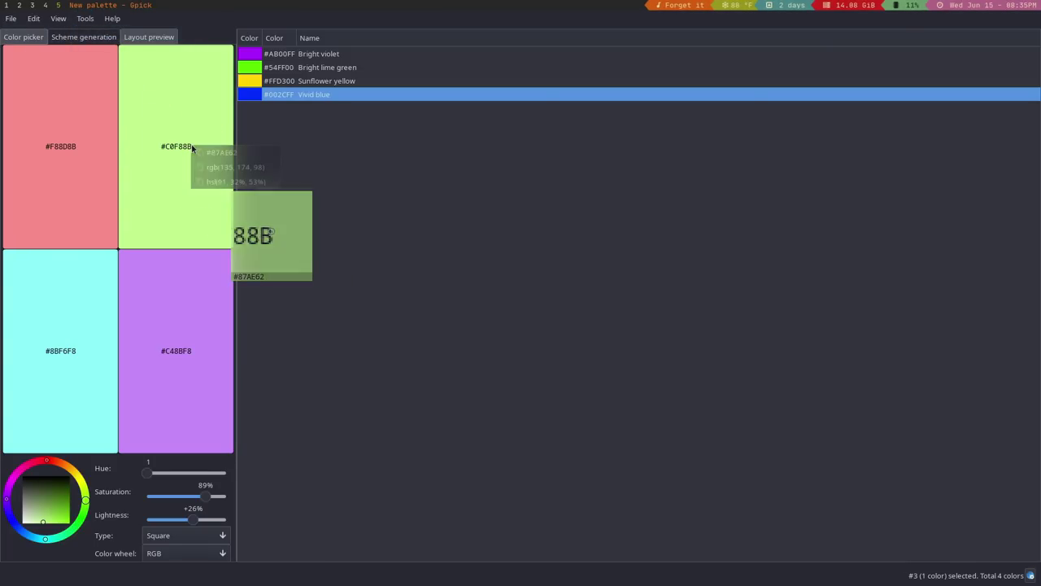
{"action": "left_click", "coordinate": [221, 88]}
- Start Tools > Palette From Image and browse for a source image
{"action": "left_click", "coordinate": [87, 19]}
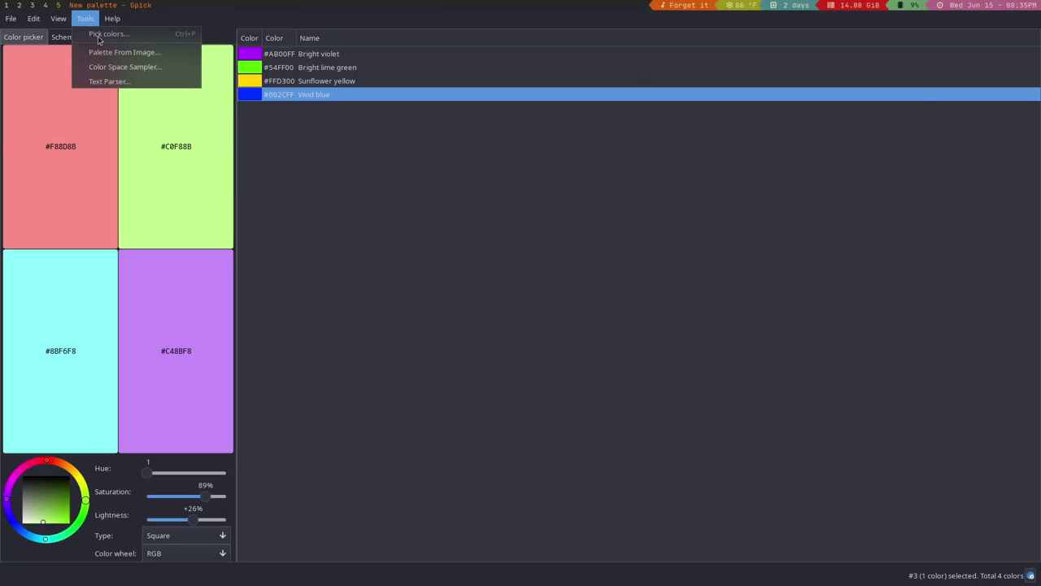
{"action": "left_click", "coordinate": [103, 52]}
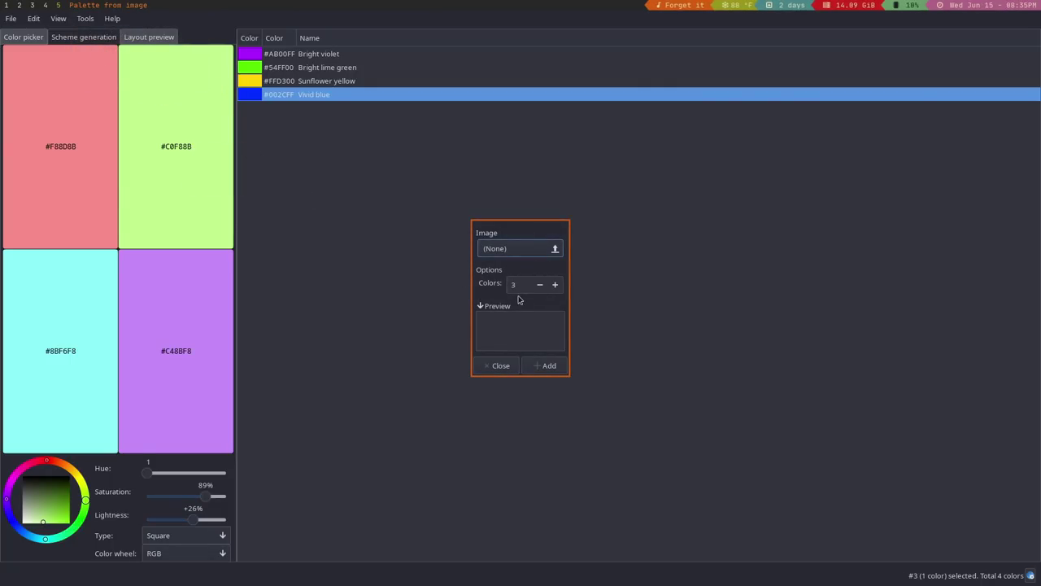
{"action": "left_click", "coordinate": [542, 250]}
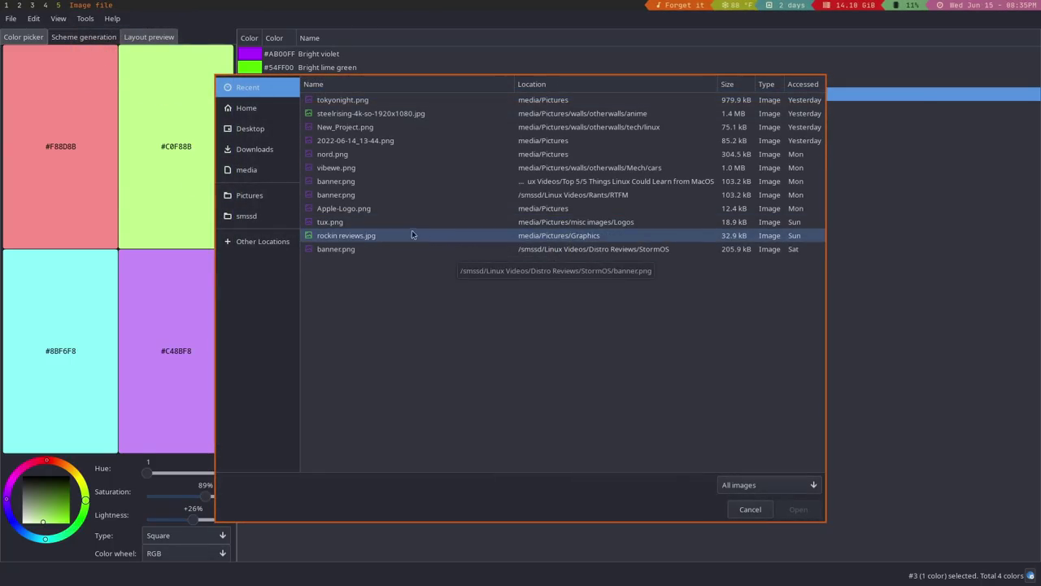
- Load 0253.jpg from Pictures > walls > otherwalls > city as the source image
{"action": "left_click", "coordinate": [249, 195]}
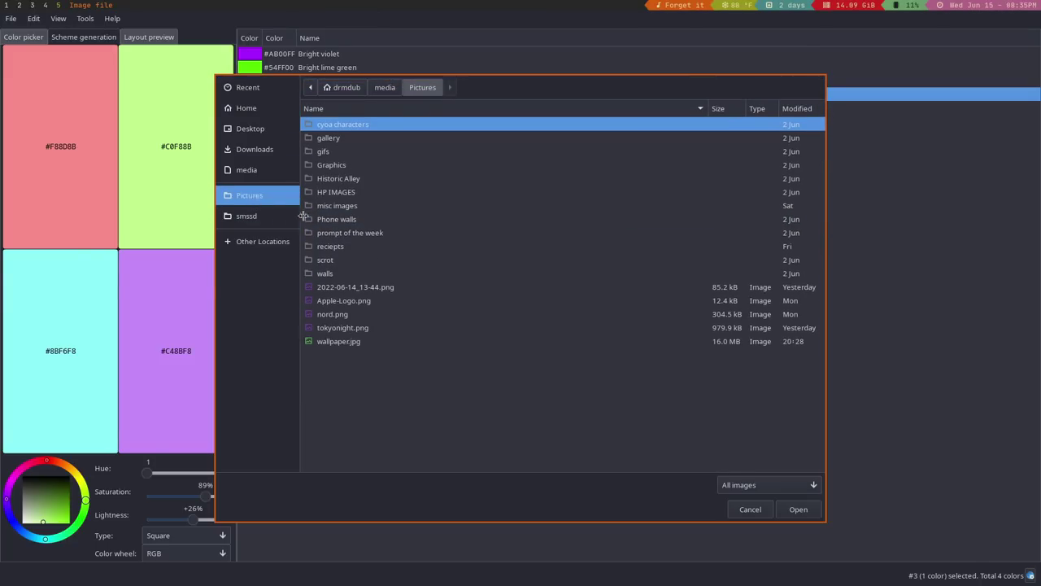
{"action": "double_click", "coordinate": [382, 272]}
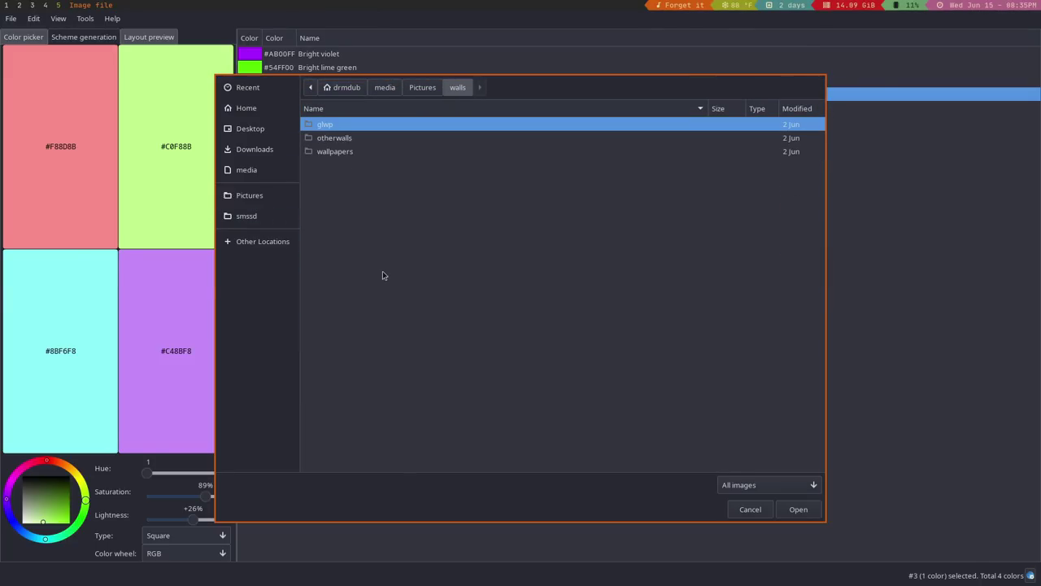
{"action": "double_click", "coordinate": [364, 153]}
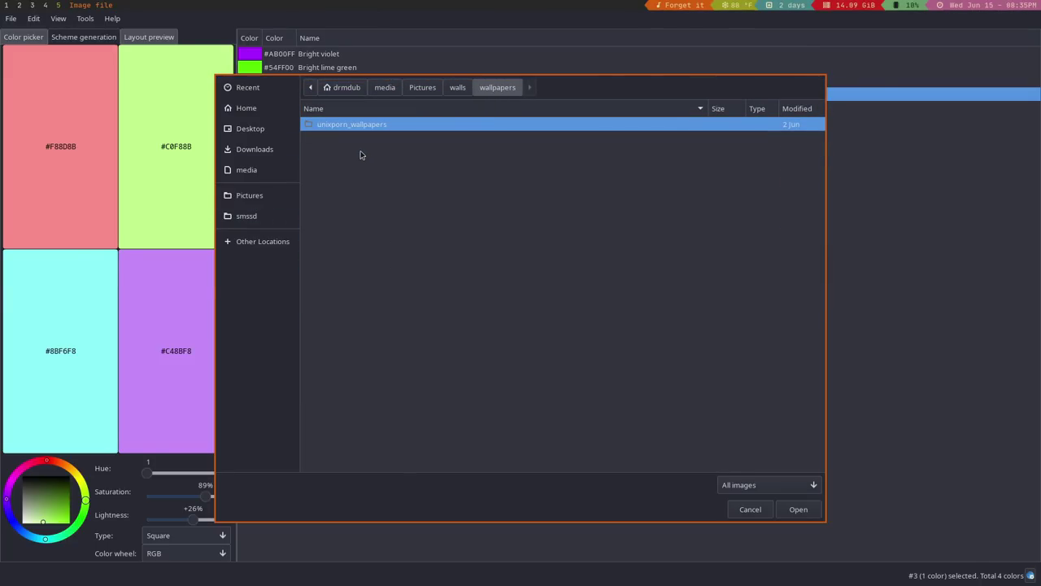
{"action": "left_click", "coordinate": [457, 87]}
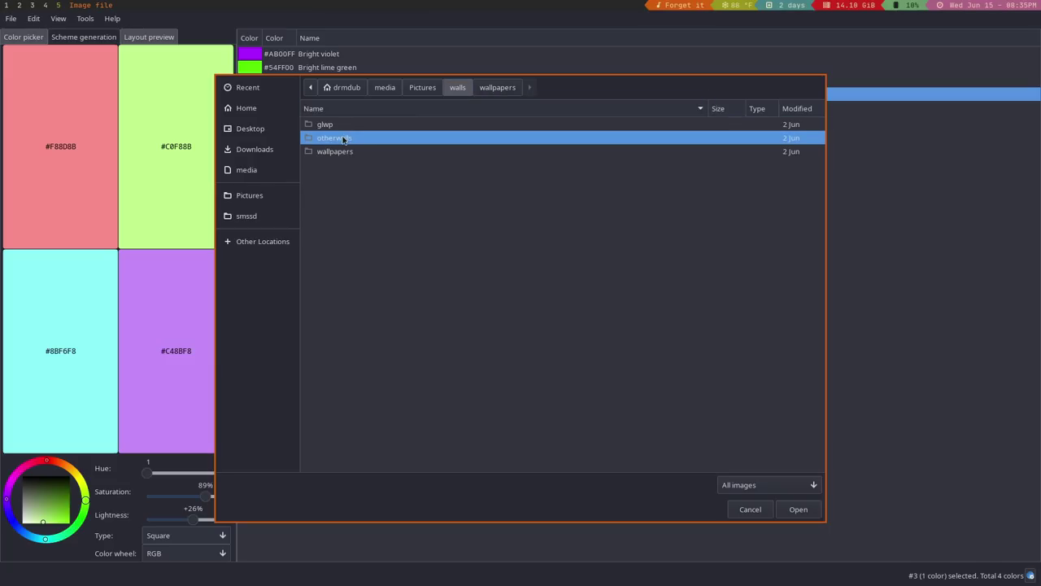
{"action": "double_click", "coordinate": [329, 137]}
{"action": "double_click", "coordinate": [342, 165]}
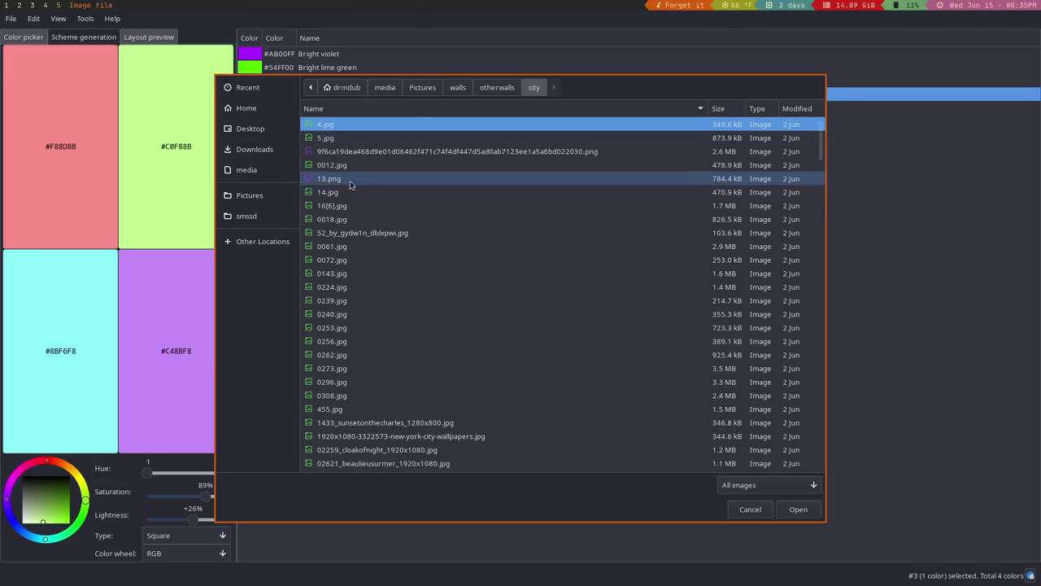
{"action": "left_click", "coordinate": [348, 208]}
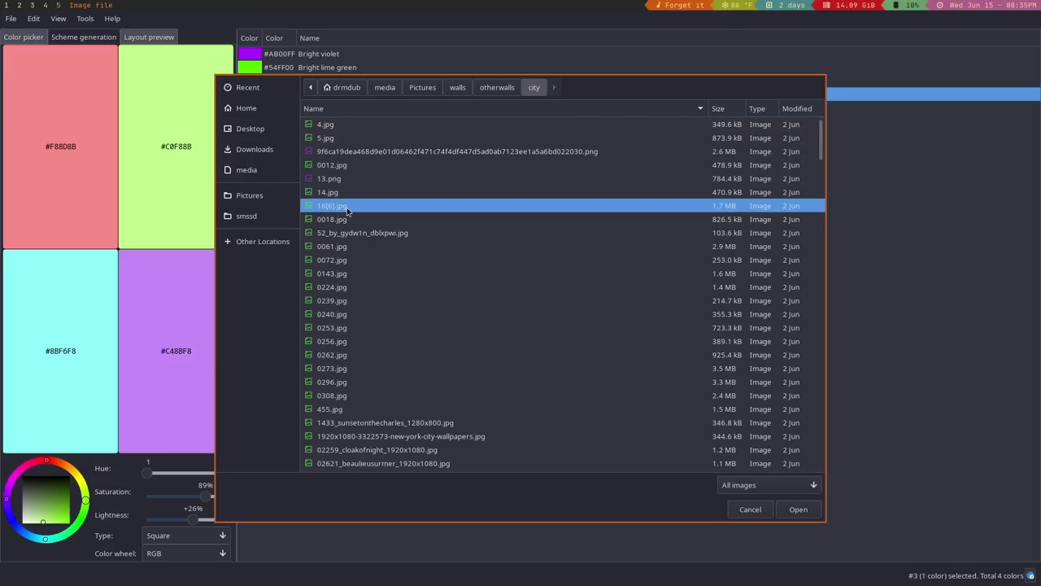
{"action": "left_click", "coordinate": [454, 329]}
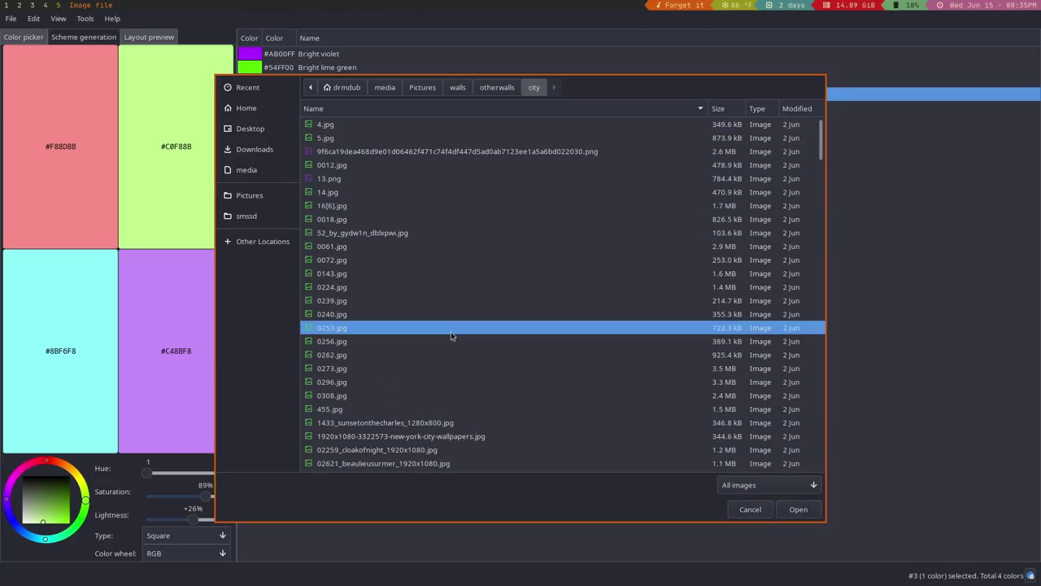
{"action": "left_click", "coordinate": [799, 510]}
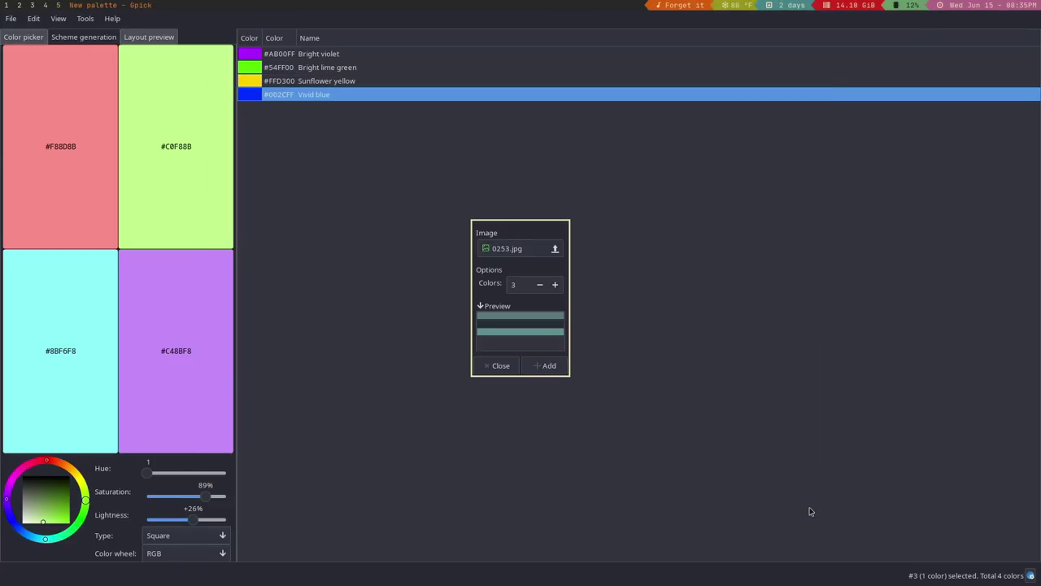
- Add Gunmetal, Dark and Bluish grey from 0253.jpg to the palette and close the image window
{"action": "left_click", "coordinate": [562, 374]}
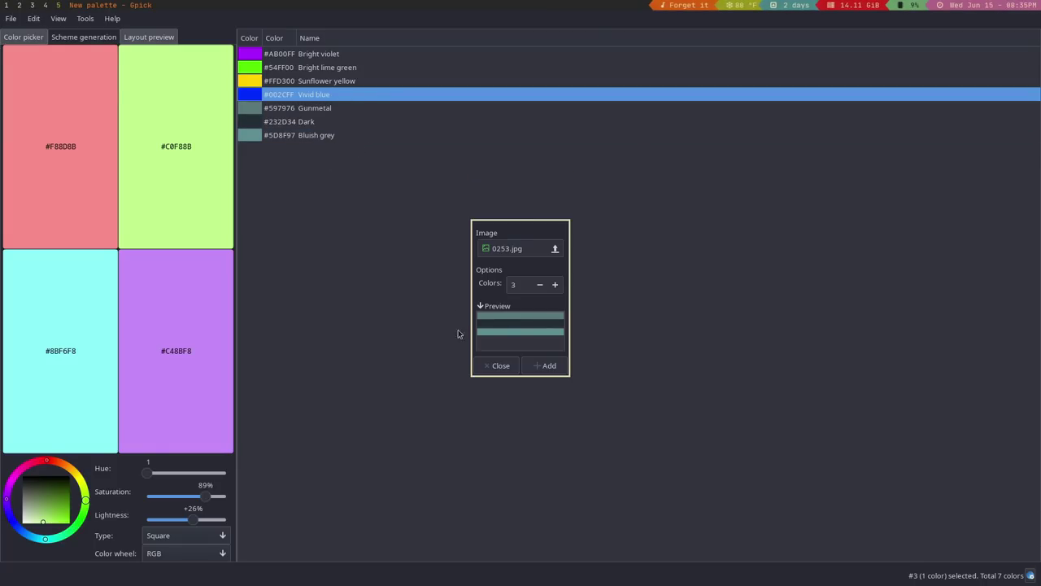
{"action": "left_click", "coordinate": [501, 366]}
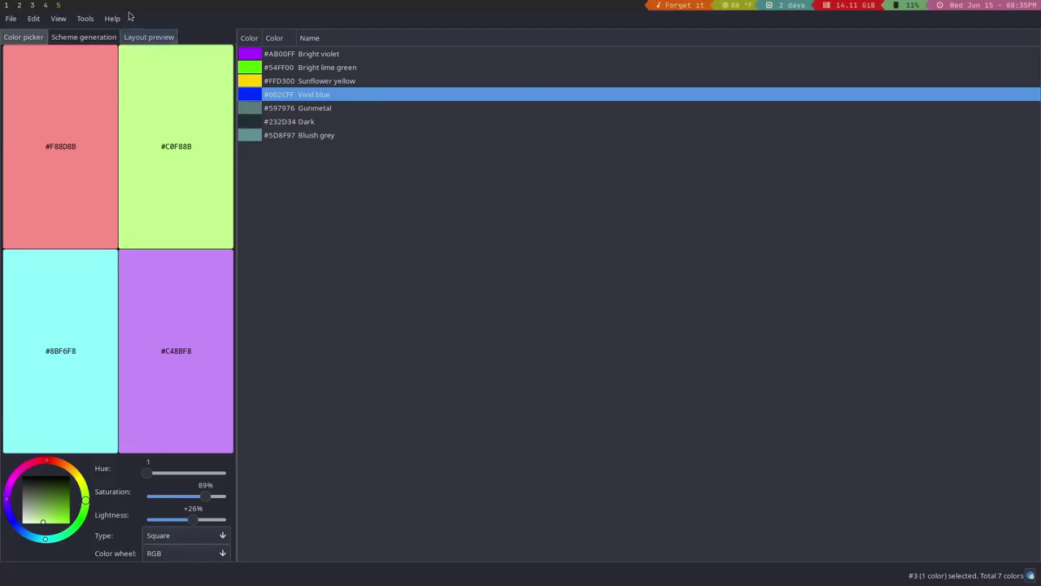
{"action": "left_click", "coordinate": [85, 19]}
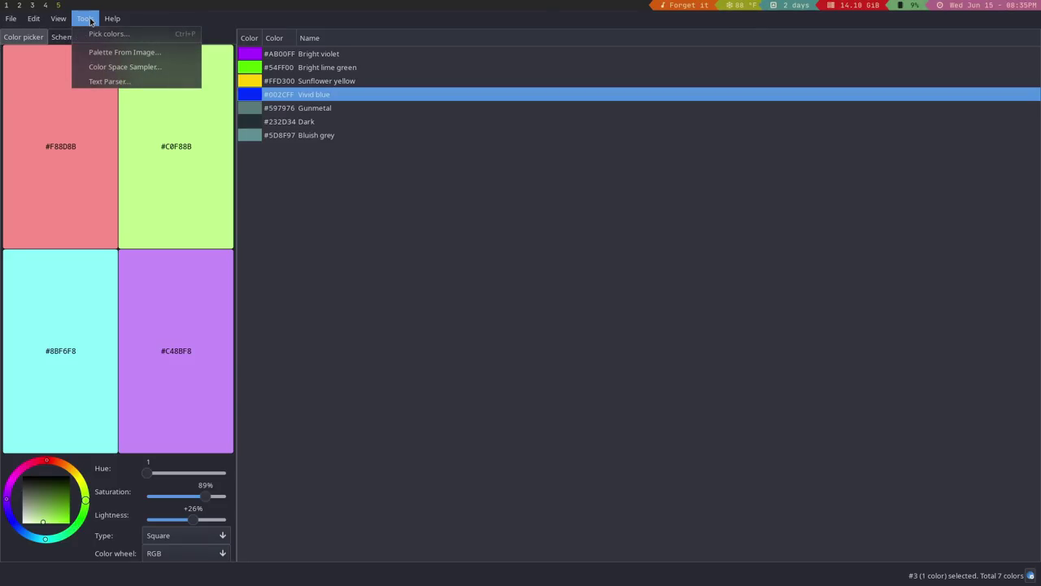
- Check the Text Parser, then look through the View menu's layout options
{"action": "left_click", "coordinate": [122, 52]}
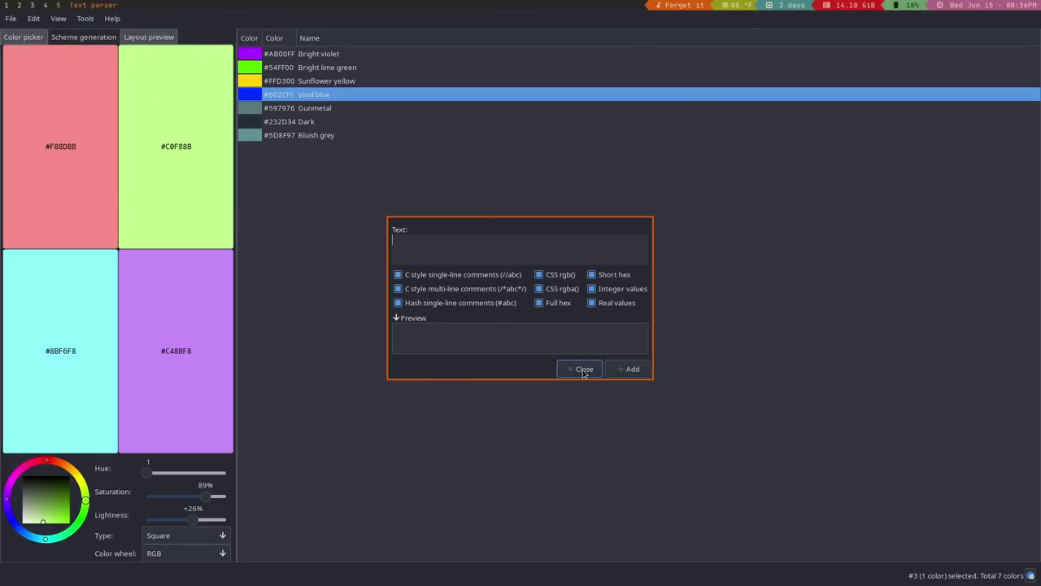
{"action": "left_click", "coordinate": [583, 373]}
{"action": "left_click", "coordinate": [61, 20]}
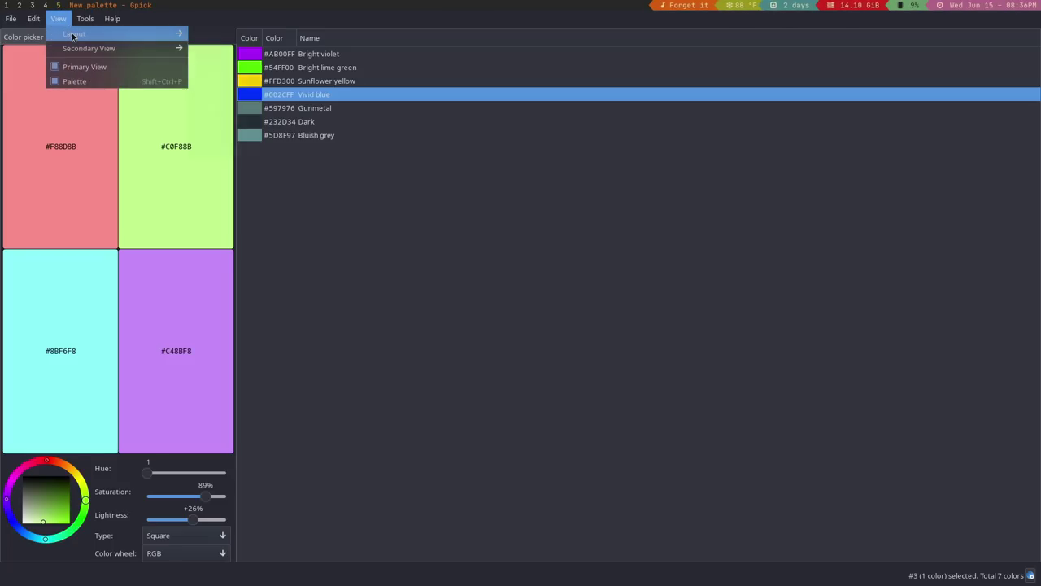
{"action": "mouse_move", "coordinate": [73, 37]}
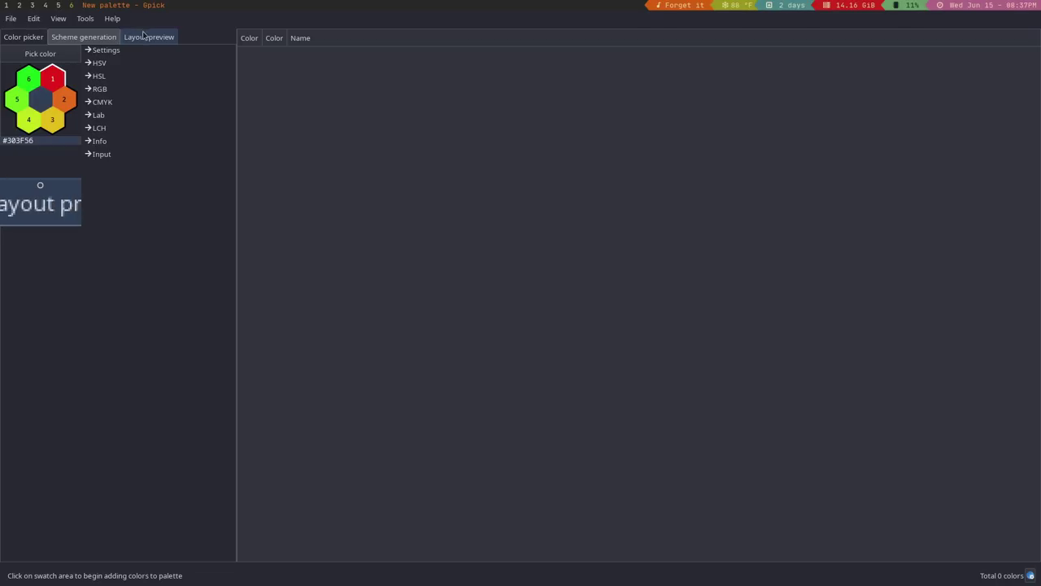
- Show the Layout preview and Scheme generation tabs, then bring up Edit > Preferences
{"action": "left_click", "coordinate": [143, 37]}
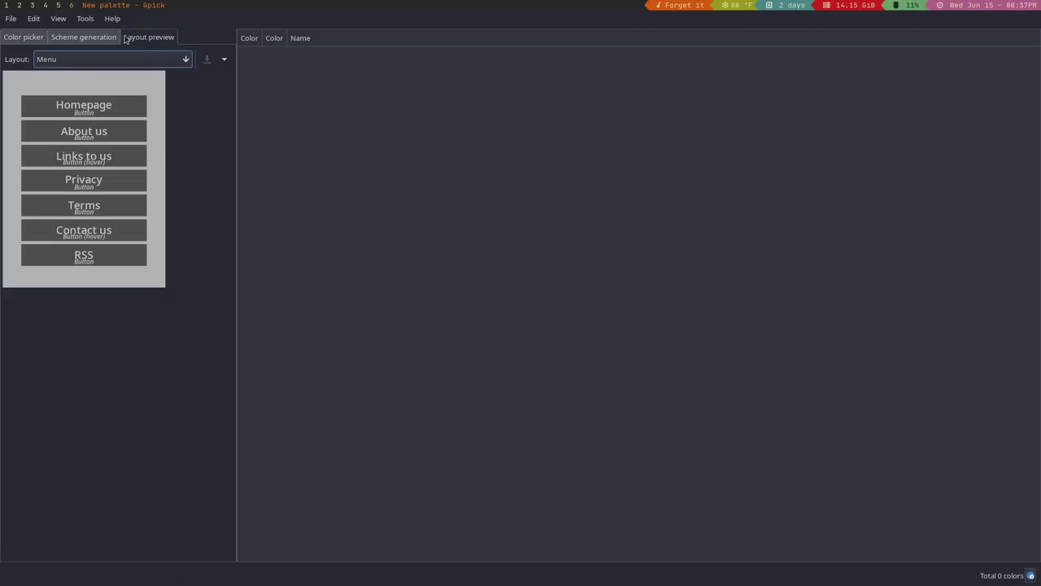
{"action": "left_click", "coordinate": [86, 37]}
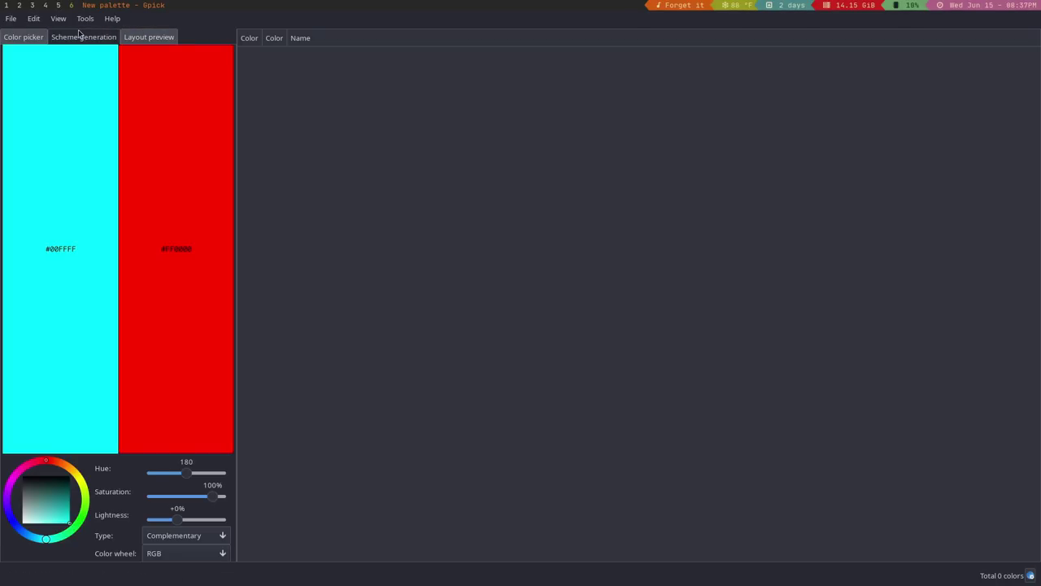
{"action": "left_click", "coordinate": [26, 18]}
{"action": "left_click", "coordinate": [43, 77]}
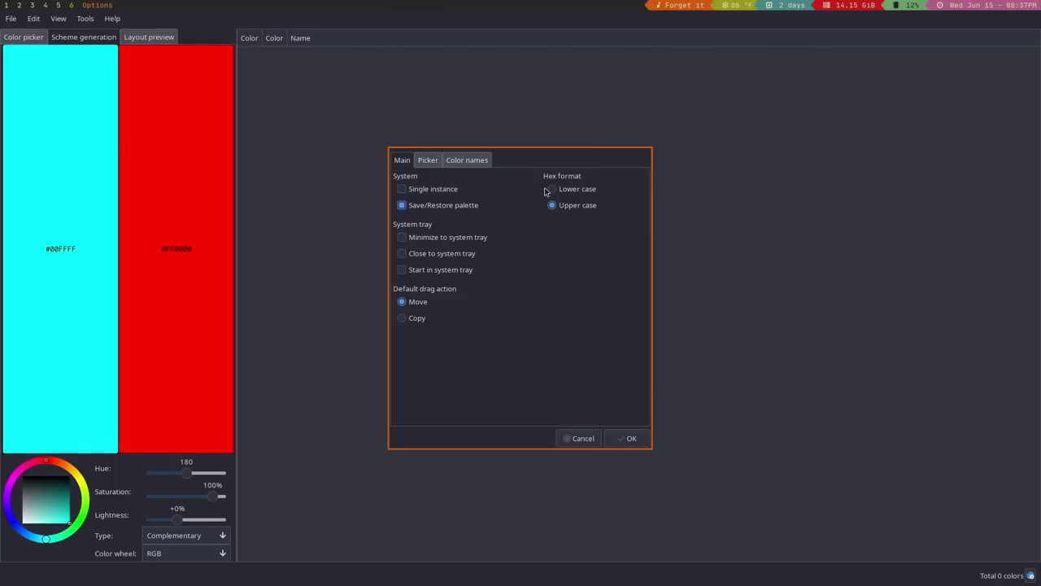
- Scroll through the colour naming options and switch to the Picker preferences
{"action": "scroll", "coordinate": [430, 161], "scroll_direction": "down", "scroll_amount": 2}
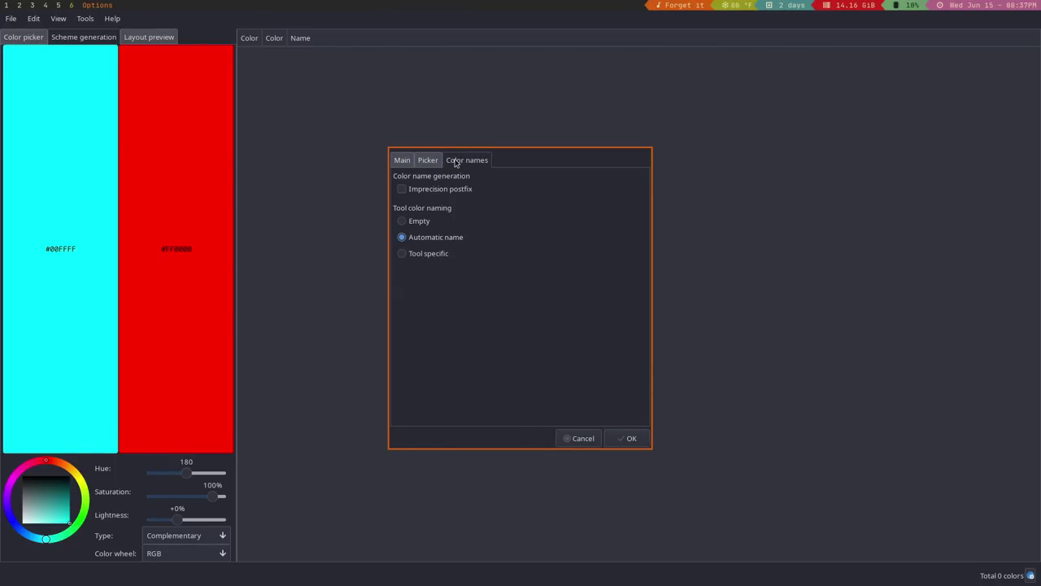
{"action": "left_click", "coordinate": [429, 161]}
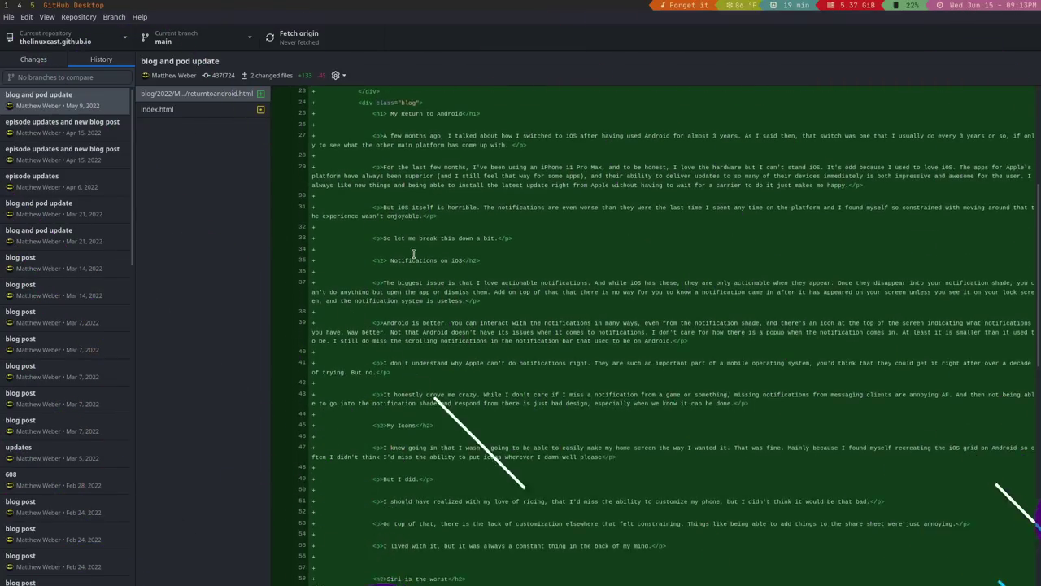
- Review the index.html diff of the blog and pod update commit, then show the repository list
{"action": "left_click", "coordinate": [216, 109]}
{"action": "scroll", "coordinate": [465, 283], "scroll_direction": "down", "scroll_amount": 10}
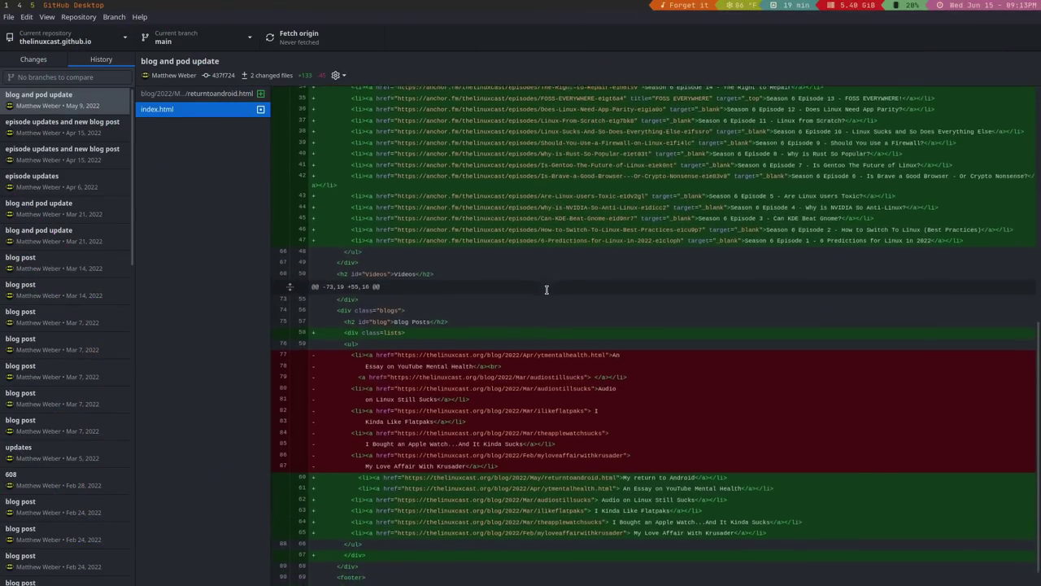
{"action": "left_click", "coordinate": [73, 16]}
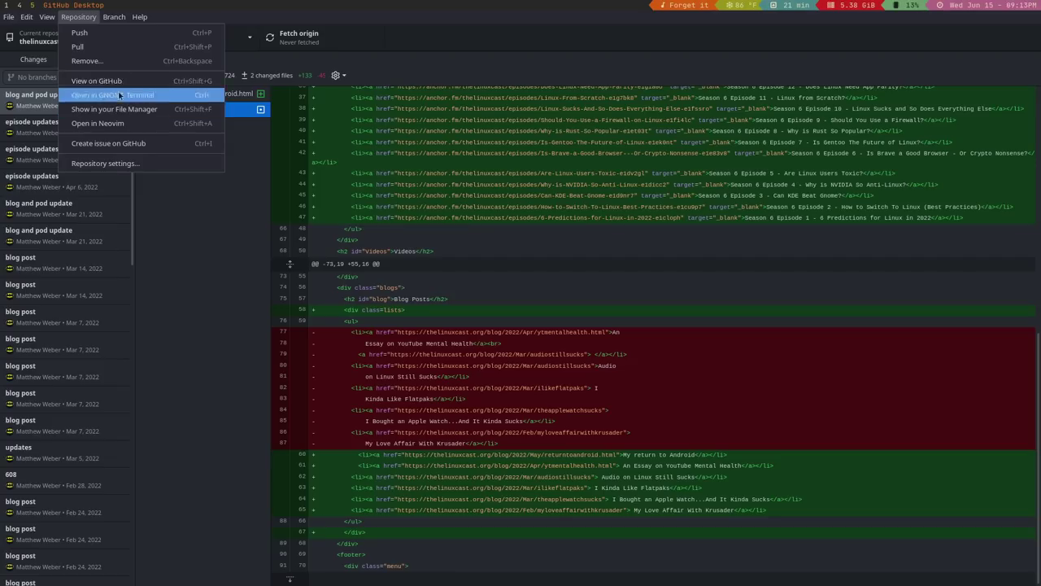
{"action": "mouse_move", "coordinate": [113, 17]}
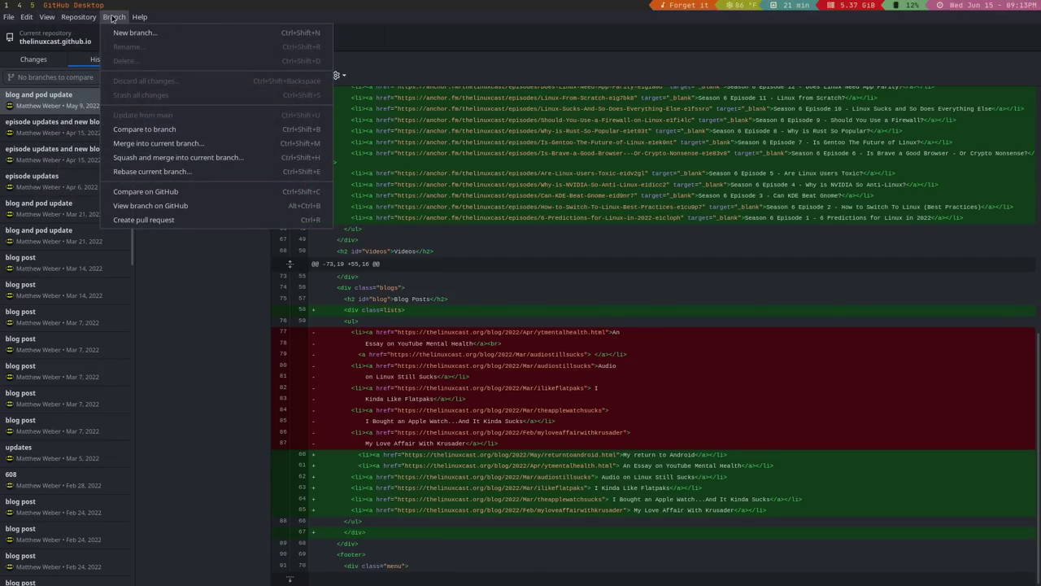
{"action": "left_click", "coordinate": [59, 41]}
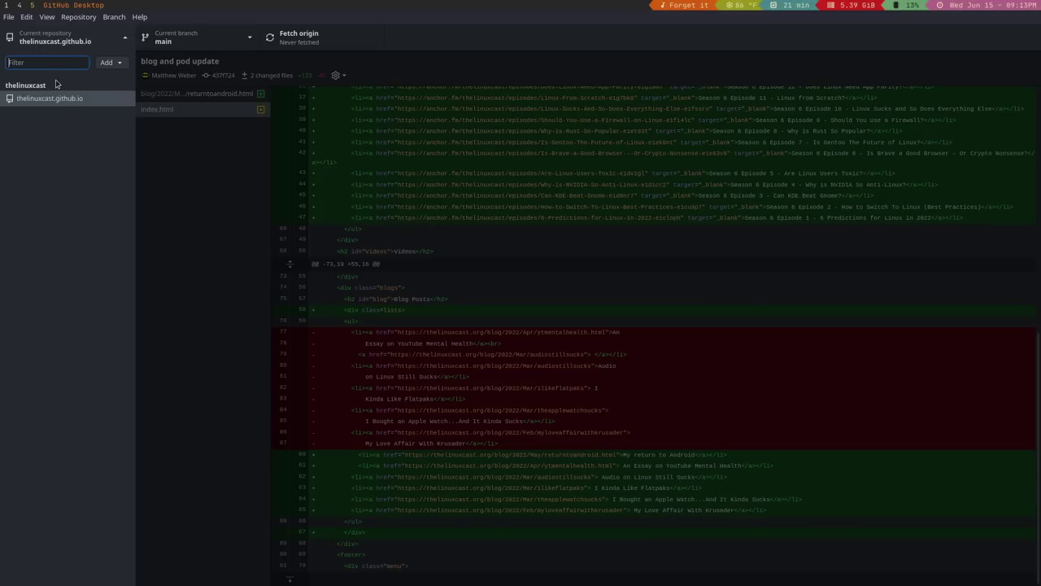
- Create a Linux_Cast_Assets repository with a README, no gitignore and the GNU GPLv3 licence
{"action": "left_click", "coordinate": [118, 64]}
{"action": "left_click", "coordinate": [146, 86]}
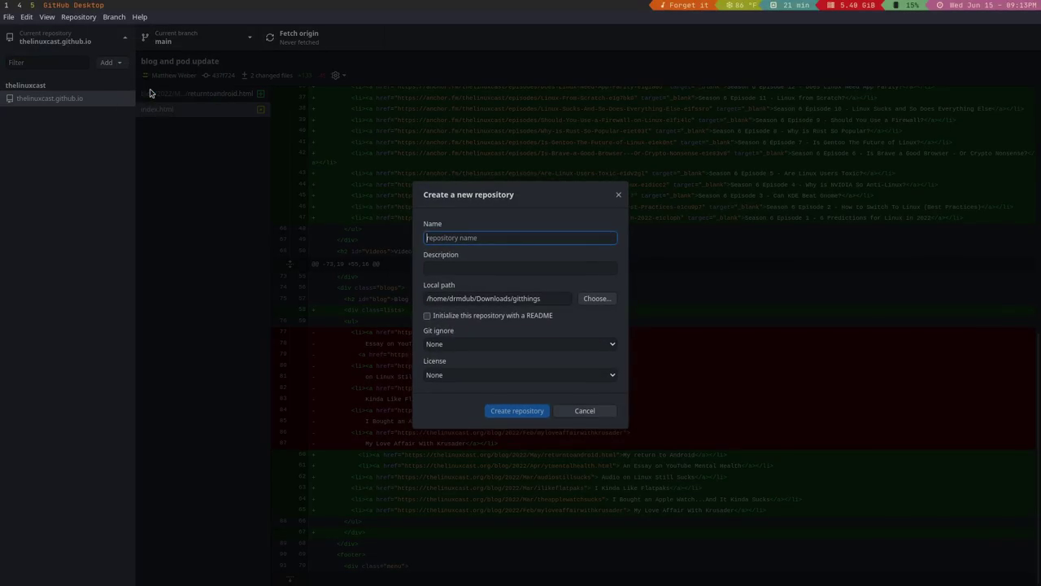
{"action": "type", "text": "Linux Cas"}
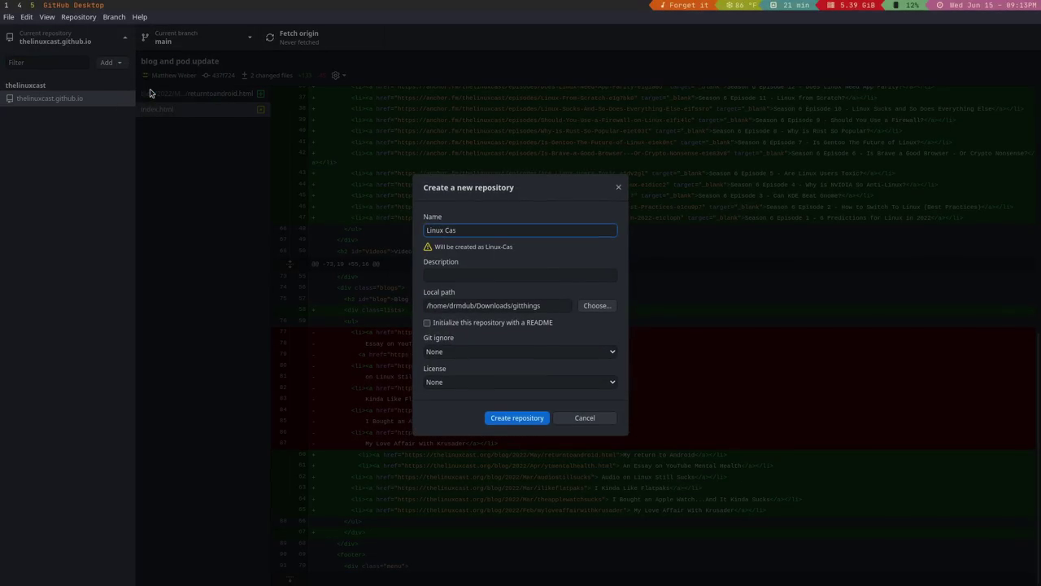
{"action": "key", "text": "BackSpace"}
{"action": "type", "text": "_"}
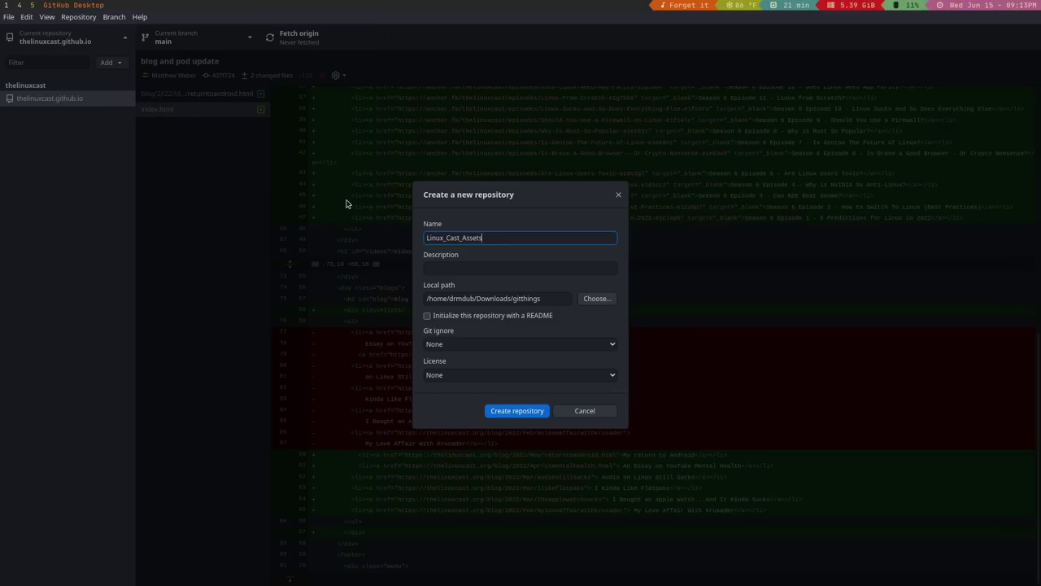
{"action": "left_click", "coordinate": [455, 318]}
{"action": "left_click", "coordinate": [480, 346]}
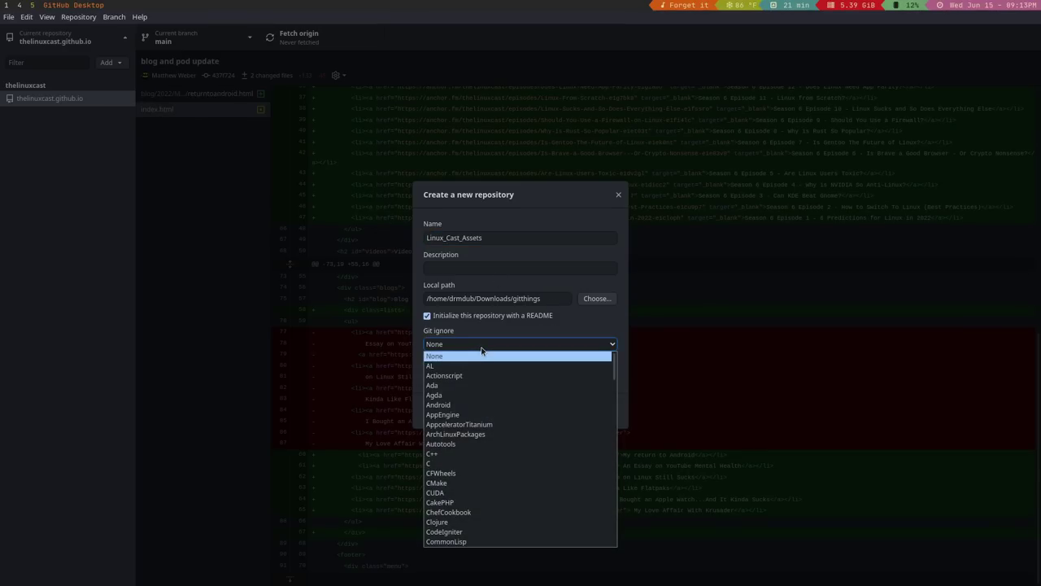
{"action": "left_click", "coordinate": [483, 358]}
{"action": "left_click", "coordinate": [483, 374]}
{"action": "left_click", "coordinate": [541, 399]}
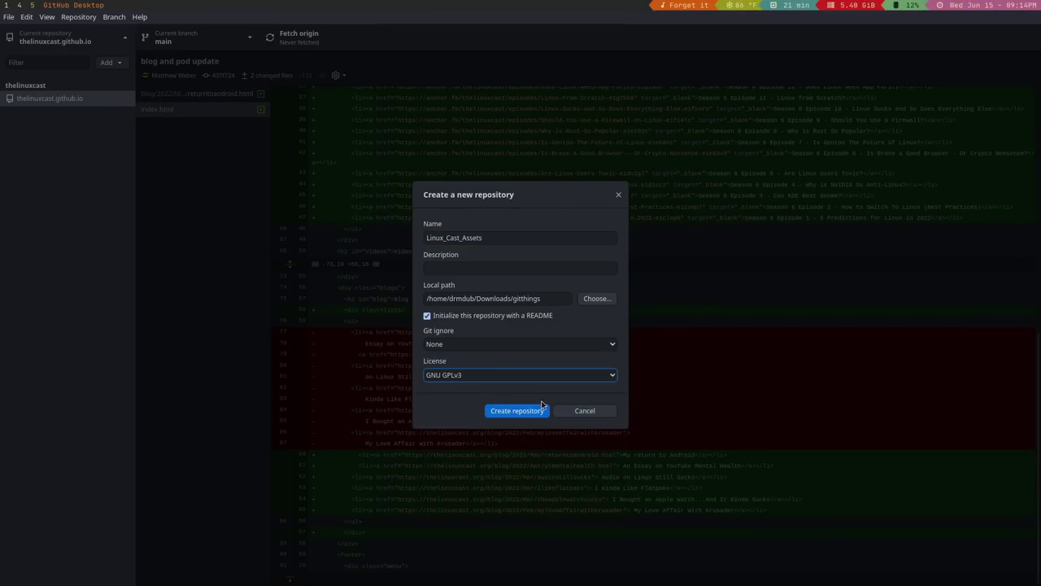
{"action": "left_click", "coordinate": [529, 412]}
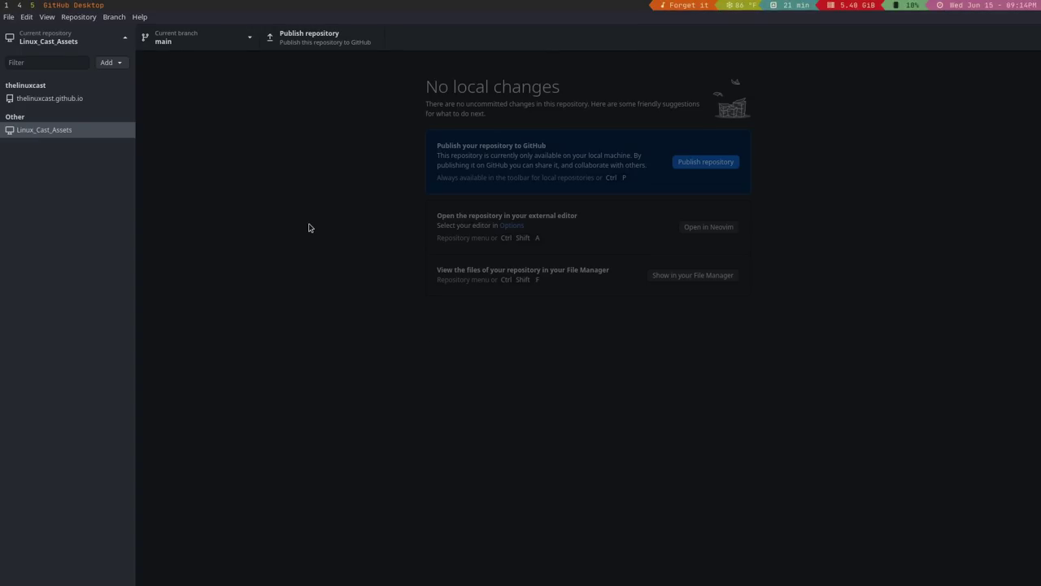
- Publish Linux_Cast_Assets to GitHub as a public repository
{"action": "left_click", "coordinate": [317, 46]}
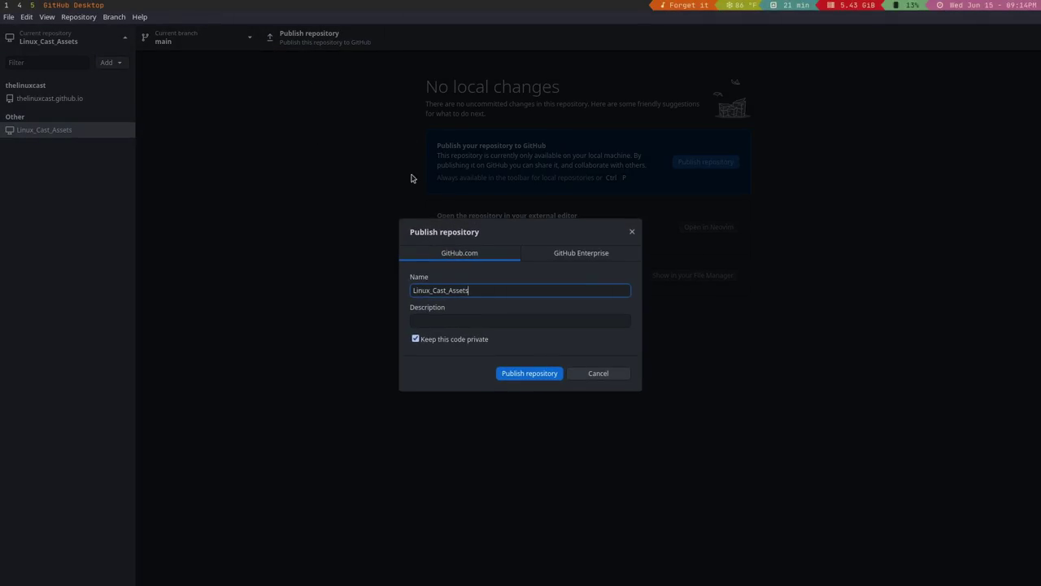
{"action": "left_click", "coordinate": [454, 343]}
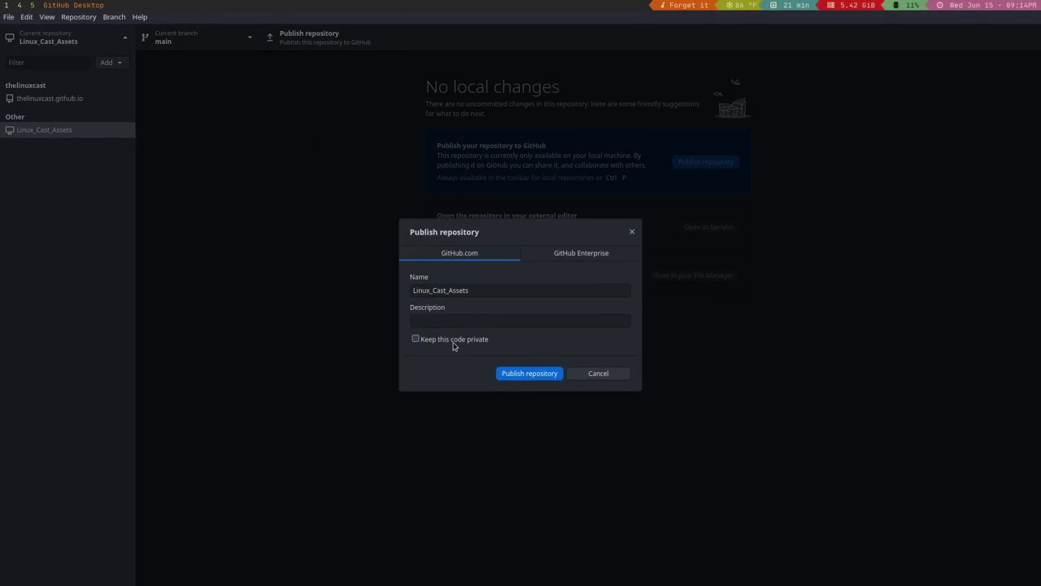
{"action": "left_click", "coordinate": [527, 375]}
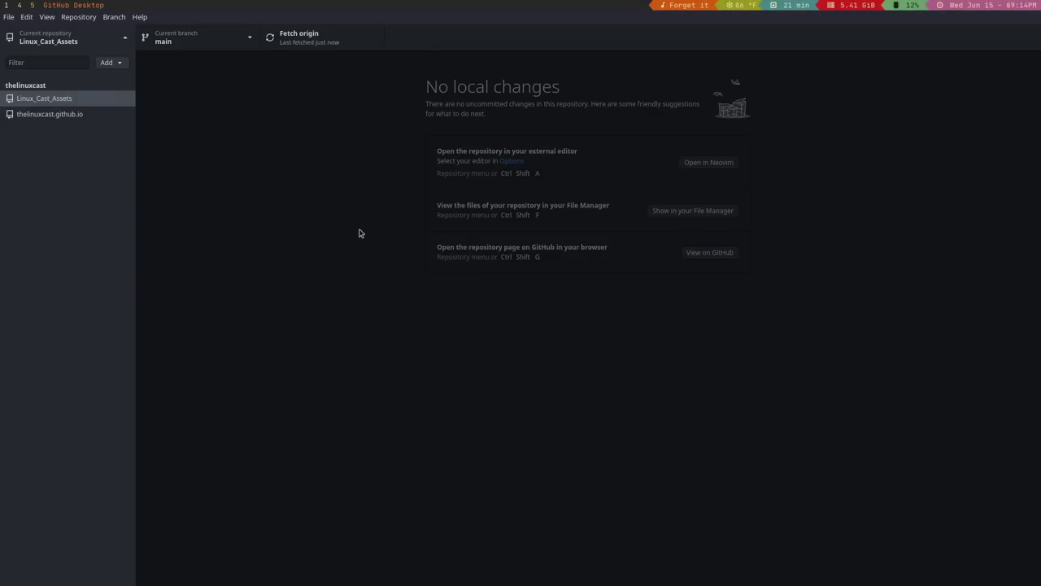
- In a terminal, cd into Downloads/gitthings/Linux_Cast_Assets and create "This is an asset".md with touch
{"action": "key", "text": "super+Return"}
{"action": "type", "text": "cd Doc"}
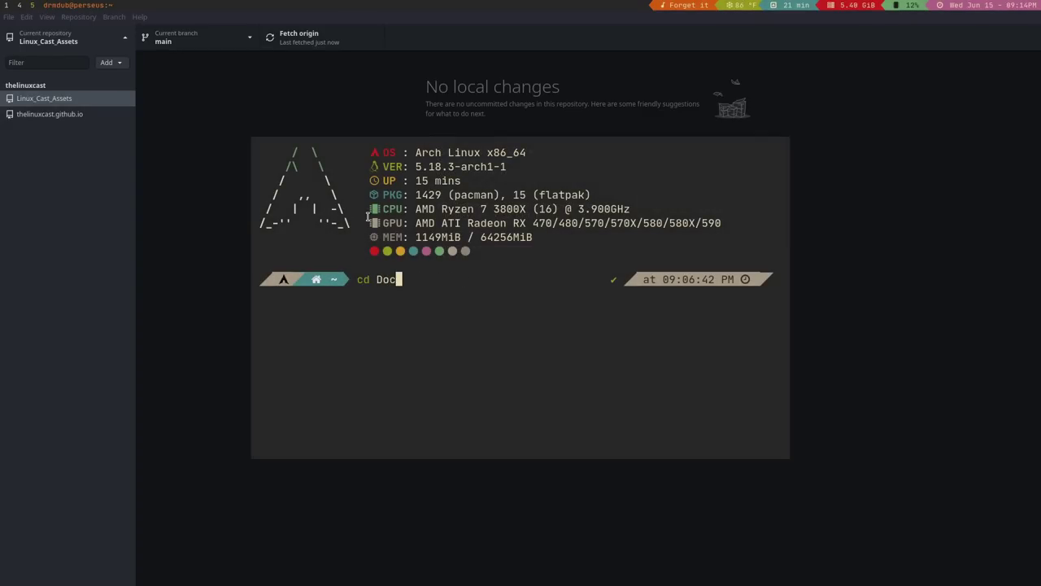
{"action": "key", "text": "Tab"}
{"action": "key", "text": "Tab"}
{"action": "key", "text": "ctrl+w"}
{"action": "type", "text": "D"}
{"action": "key", "text": "Tab"}
{"action": "key", "text": "Tab"}
{"action": "key", "text": "Return"}
{"action": "type", "text": "ls"}
{"action": "key", "text": "Return"}
{"action": "type", "text": "cd L"}
{"action": "key", "text": "Tab"}
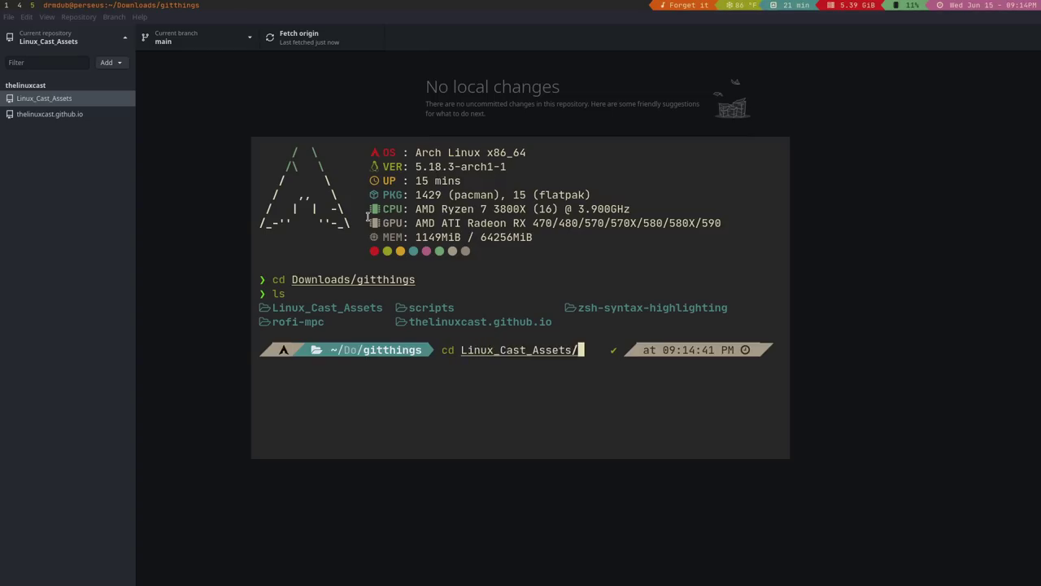
{"action": "key", "text": "Return"}
{"action": "type", "text": "ls"}
{"action": "key", "text": "Return"}
{"action": "type", "text": "touch \"This is an asset\".md"}
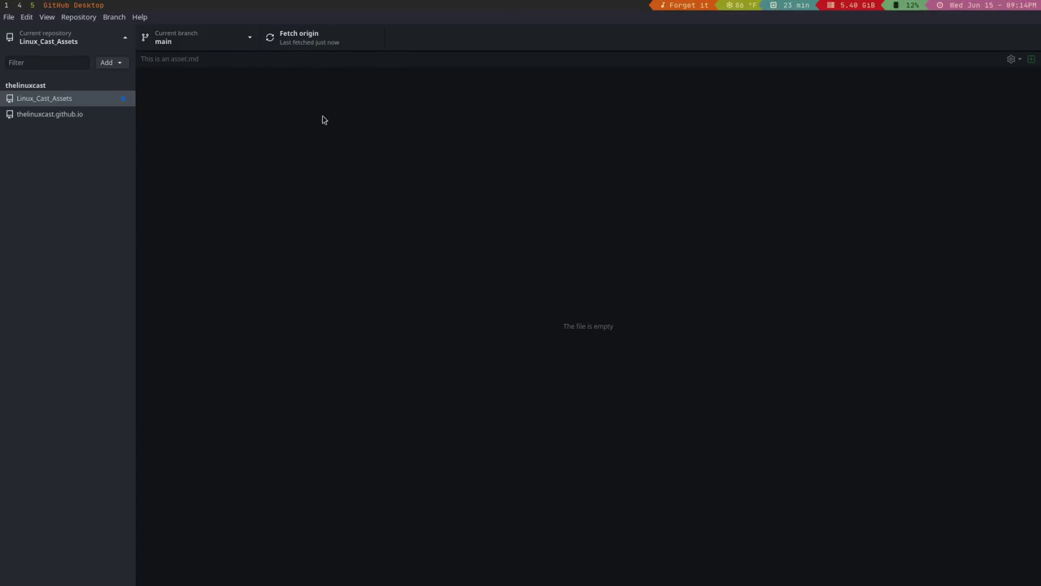
- Commit This is an asset.md to main with description 'Test' and push to origin
{"action": "left_click", "coordinate": [231, 41]}
{"action": "left_click", "coordinate": [233, 41]}
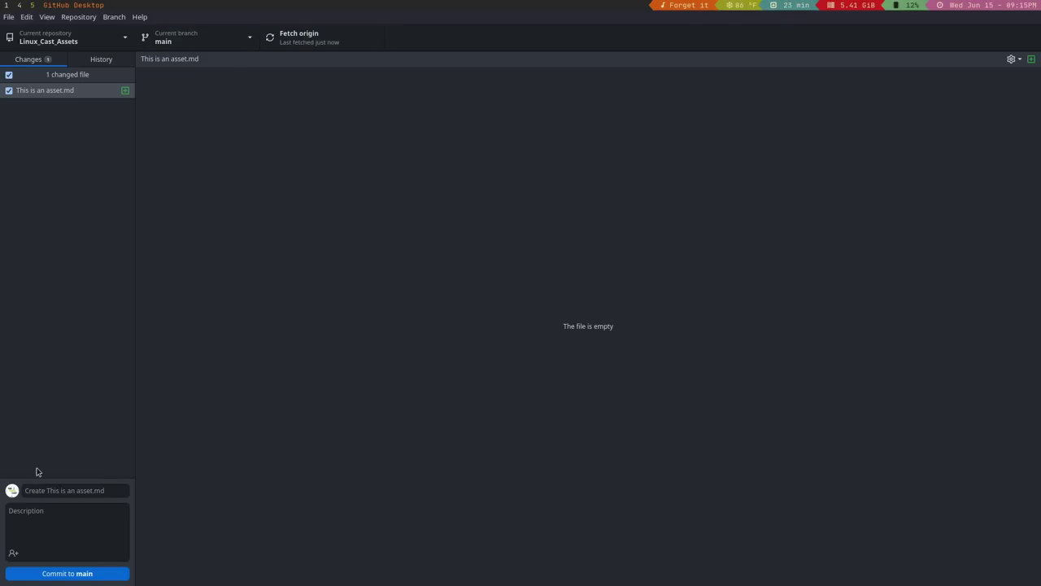
{"action": "left_click", "coordinate": [88, 516]}
{"action": "type", "text": "Test"}
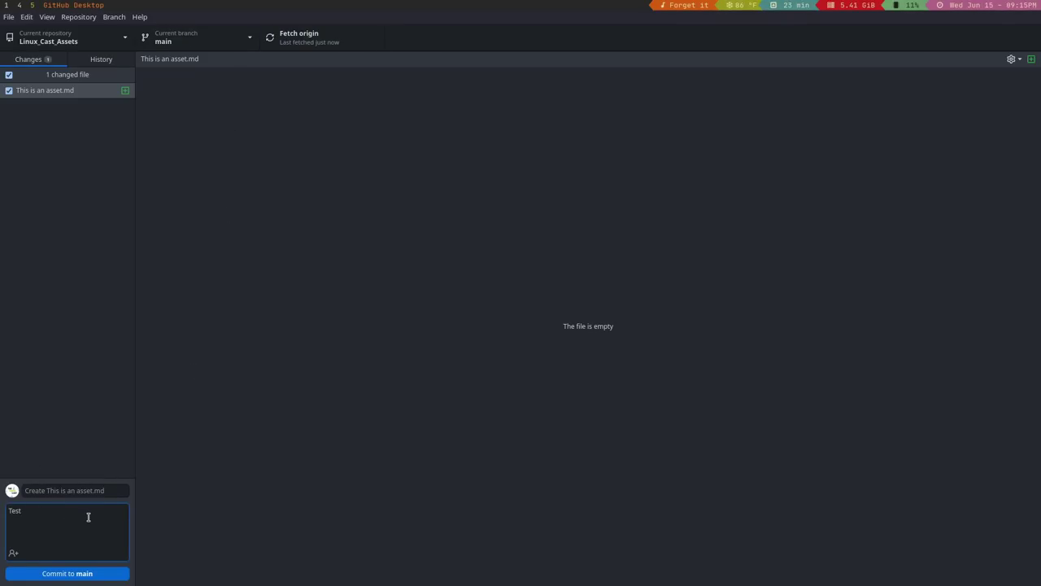
{"action": "left_click", "coordinate": [72, 571]}
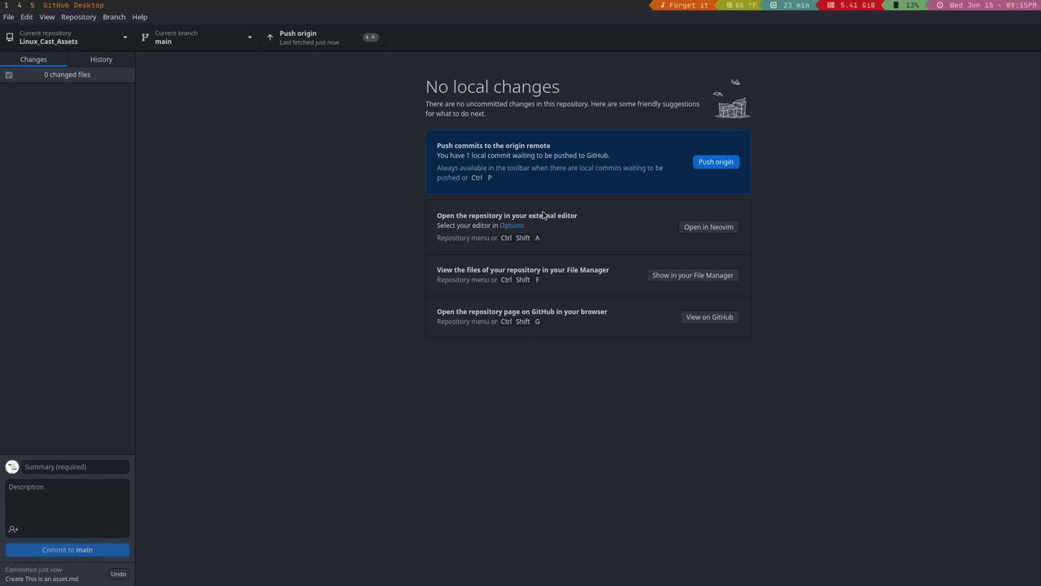
{"action": "left_click", "coordinate": [715, 162]}
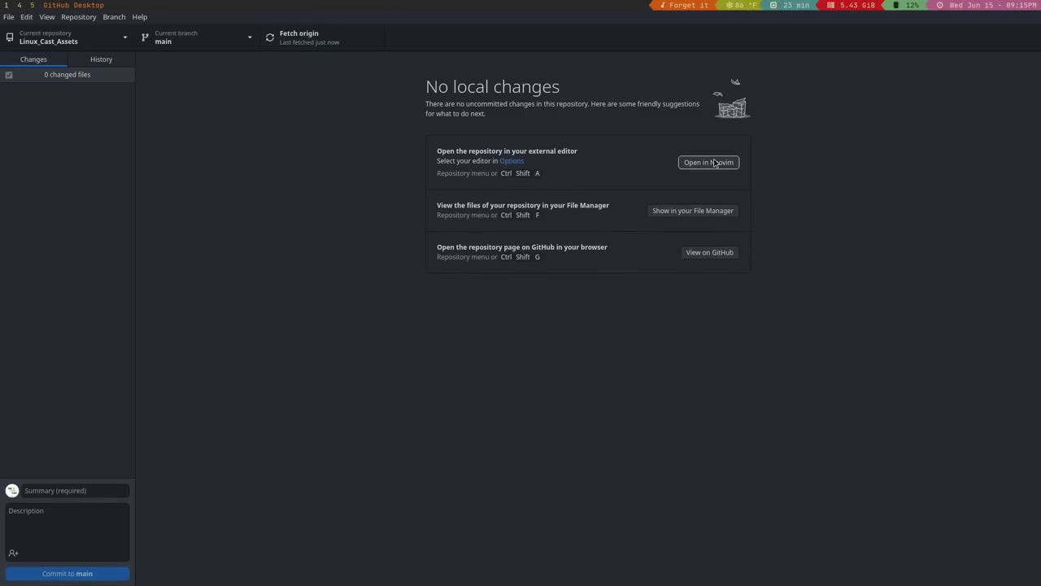
- In Firefox, go to github.com/thelinuxcast, open Linux_Cast_Assets and view its latest commit
{"action": "key", "text": "super+b"}
{"action": "type", "text": "github.com/"}
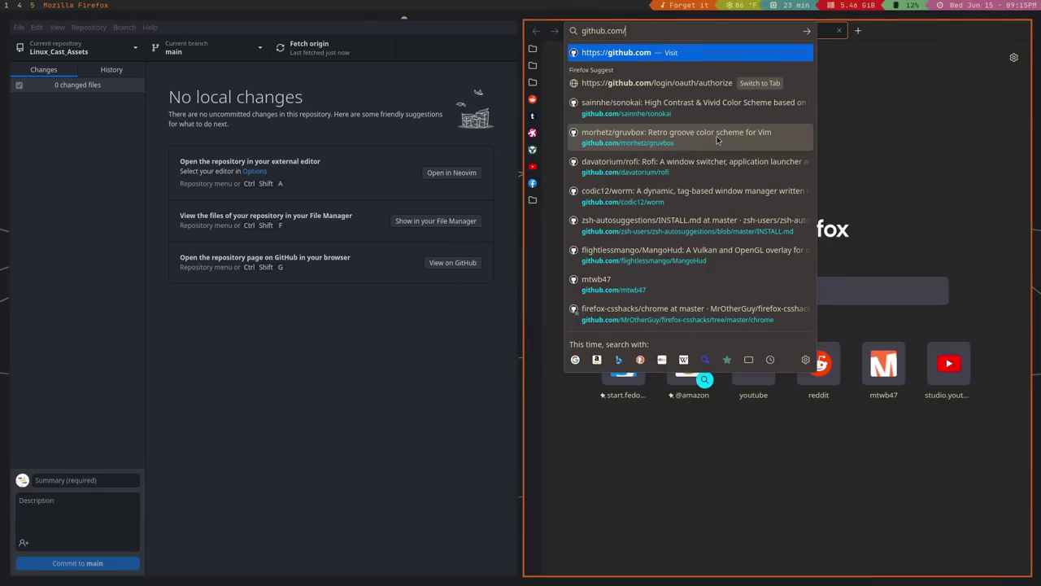
{"action": "type", "text": "thelinuxcast"}
{"action": "key", "text": "Return"}
{"action": "scroll", "coordinate": [700, 407], "scroll_direction": "down", "scroll_amount": 5}
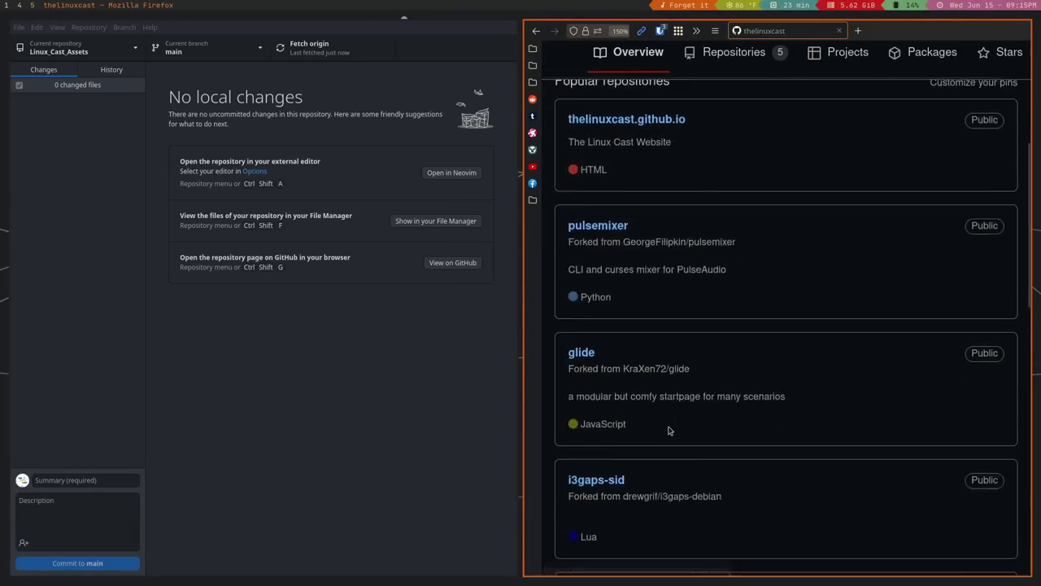
{"action": "scroll", "coordinate": [666, 432], "scroll_direction": "down", "scroll_amount": 3}
{"action": "left_click", "coordinate": [618, 275]}
{"action": "scroll", "coordinate": [692, 262], "scroll_direction": "down", "scroll_amount": 2}
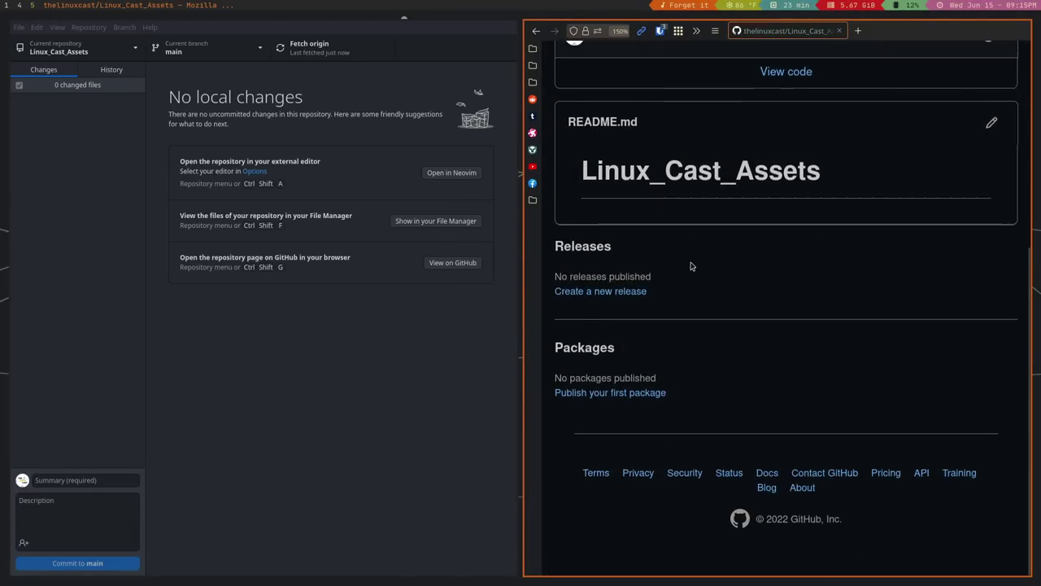
{"action": "scroll", "coordinate": [715, 257], "scroll_direction": "up", "scroll_amount": 2}
{"action": "left_click", "coordinate": [720, 210]}
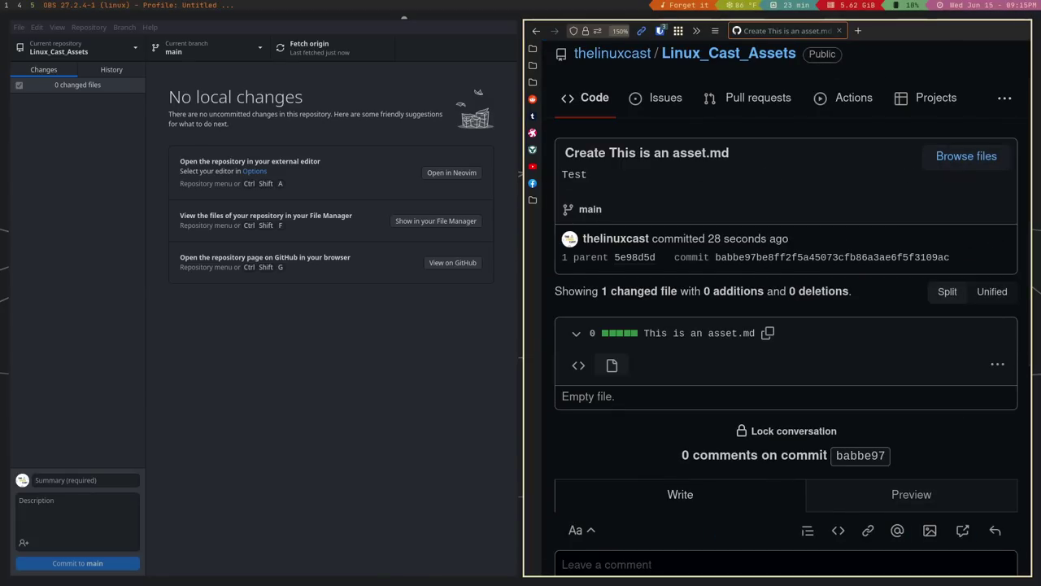
- Close the browser window and look through GitHub Desktop's Branch and Edit menus
{"action": "key", "text": "ctrl+w"}
{"action": "left_click", "coordinate": [114, 17]}
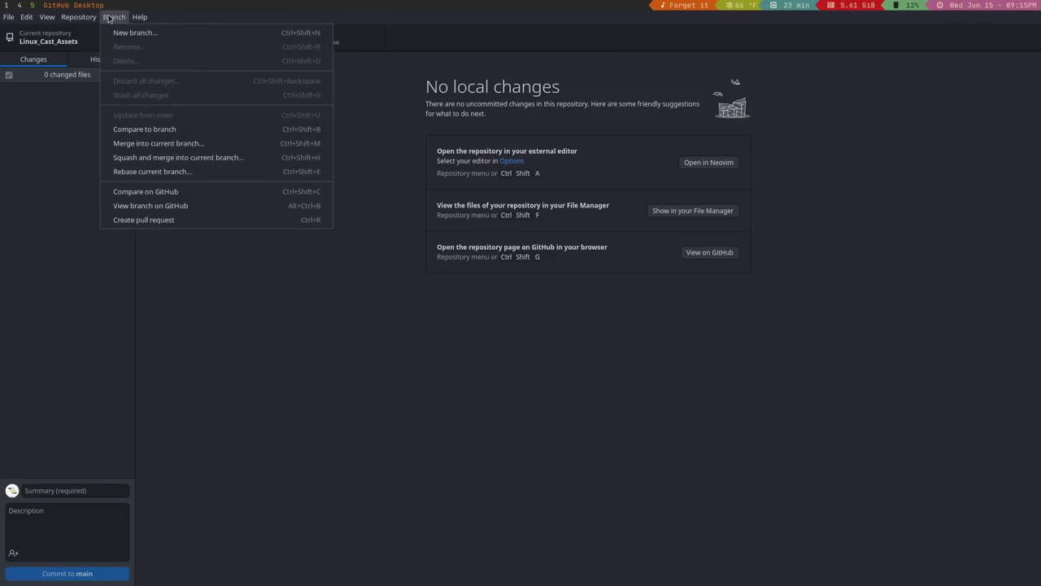
{"action": "key", "text": "Escape"}
{"action": "left_click", "coordinate": [24, 22]}
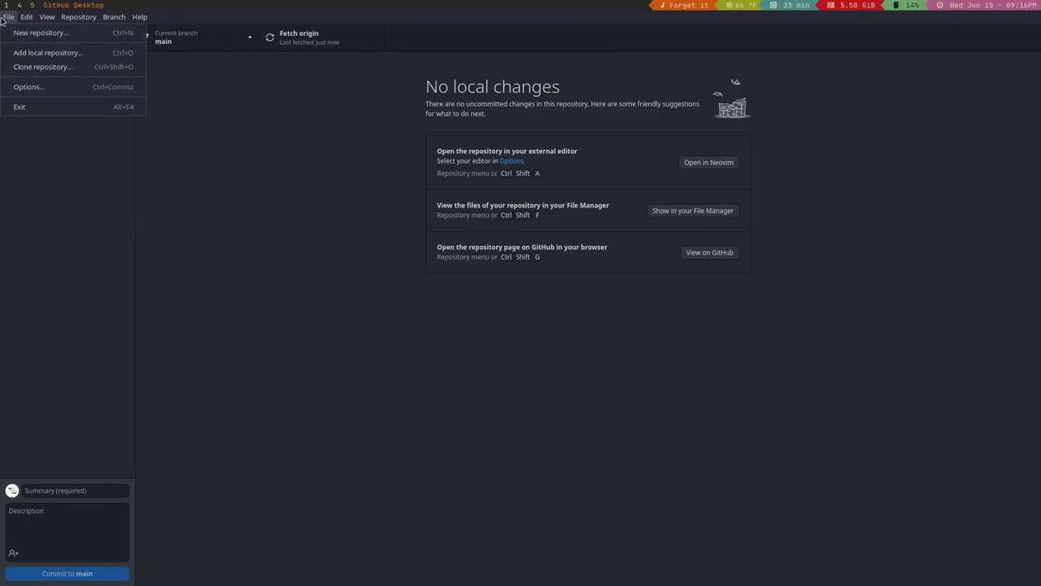
- In Options > Integrations, set the shell to Alacritty, keep Neovim as editor, then view Git settings
{"action": "left_click", "coordinate": [20, 88]}
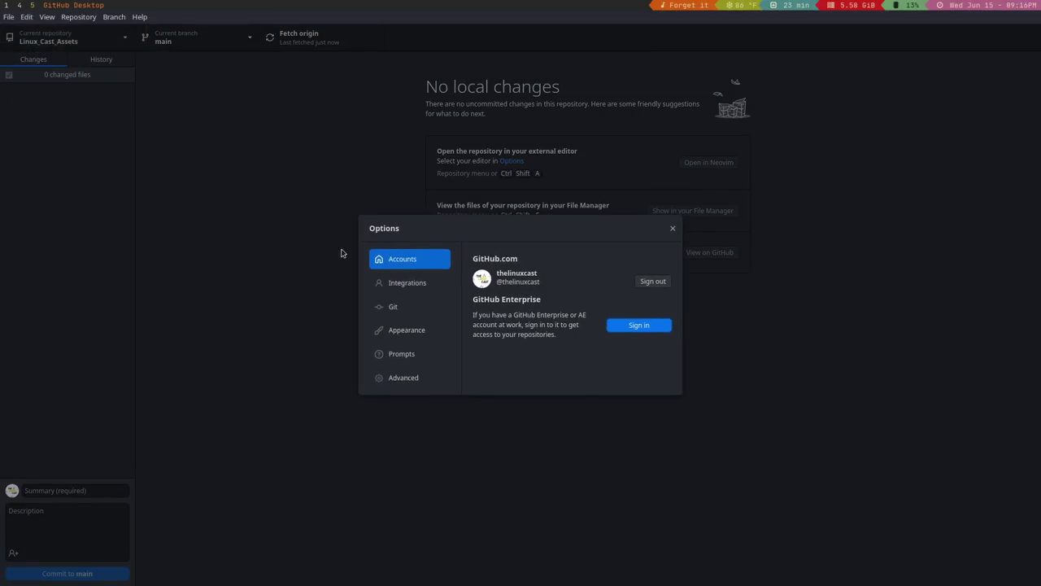
{"action": "left_click", "coordinate": [406, 282]}
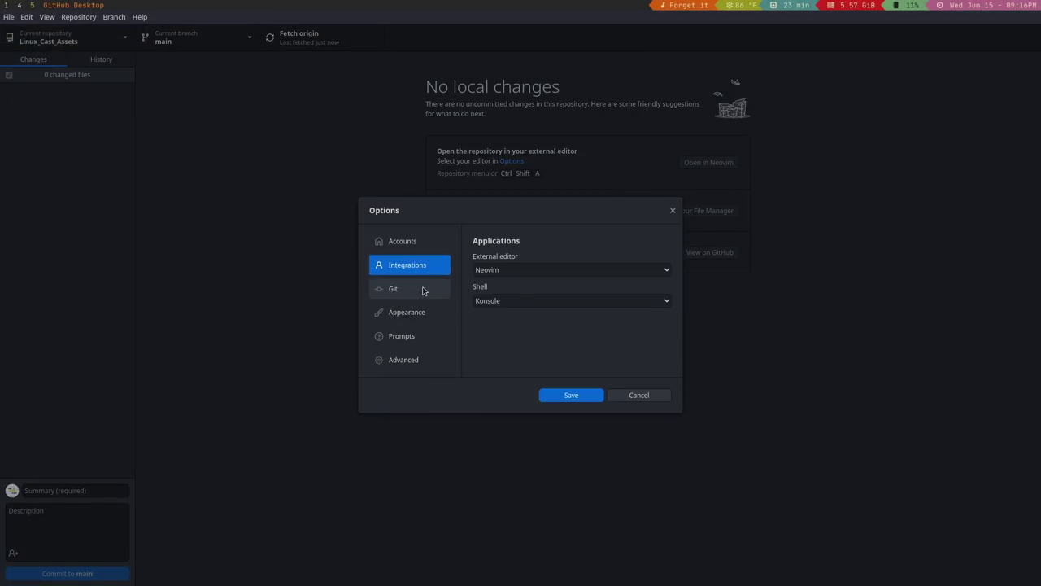
{"action": "left_click", "coordinate": [513, 302]}
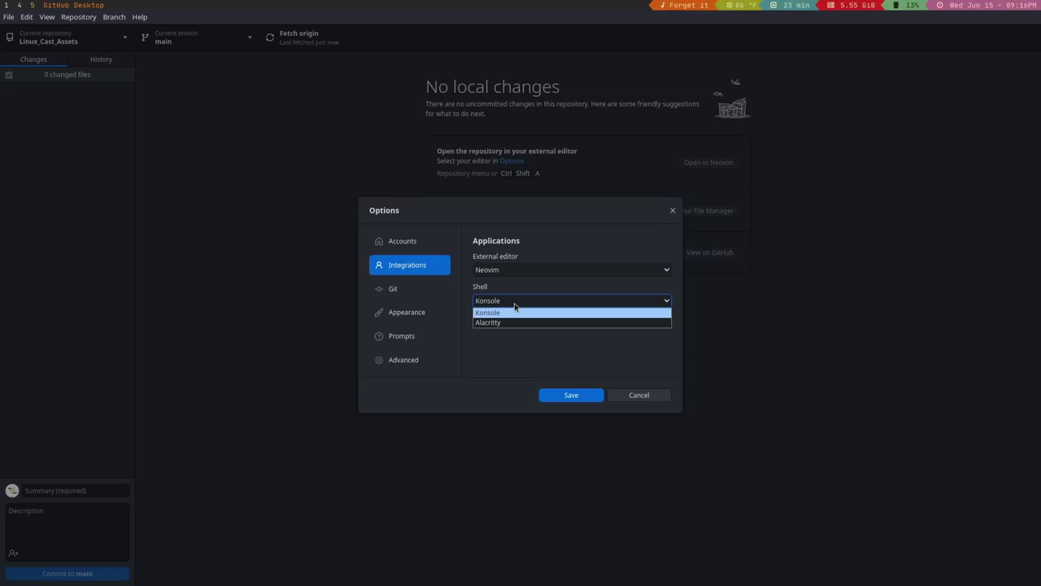
{"action": "left_click", "coordinate": [507, 323]}
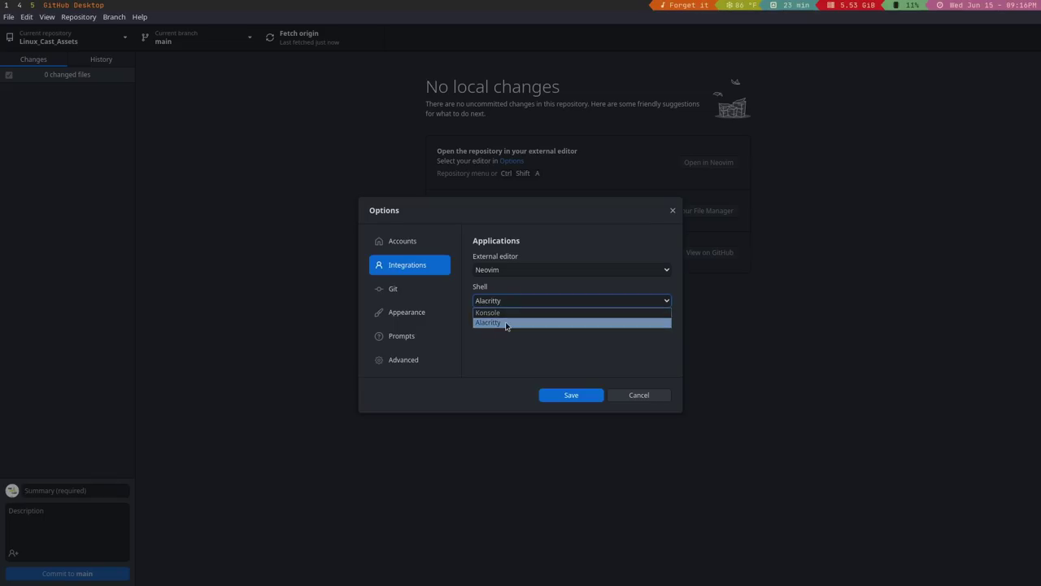
{"action": "left_click", "coordinate": [497, 277]}
{"action": "left_click", "coordinate": [511, 272]}
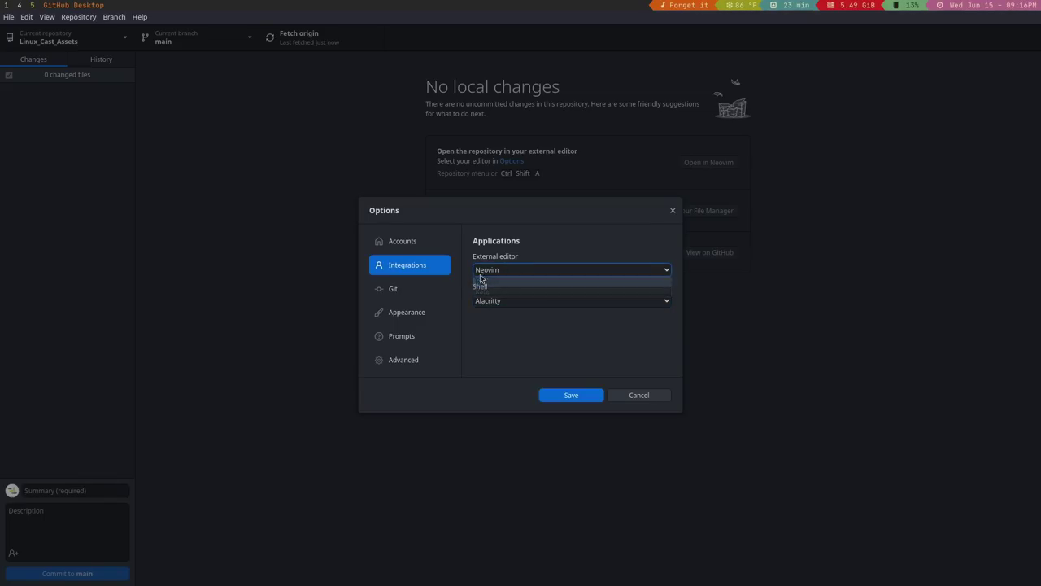
{"action": "left_click", "coordinate": [421, 294]}
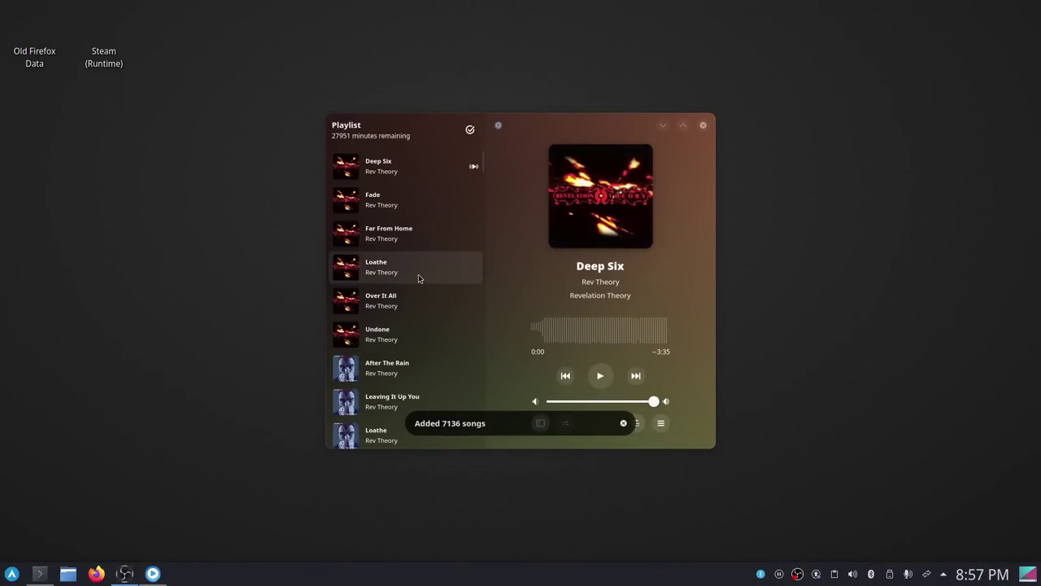
- Play Rev Theory's Deep Six from the playlist and move the Amberol window higher
{"action": "scroll", "coordinate": [418, 274], "scroll_direction": "down", "scroll_amount": 10}
{"action": "scroll", "coordinate": [418, 278], "scroll_direction": "down", "scroll_amount": 3}
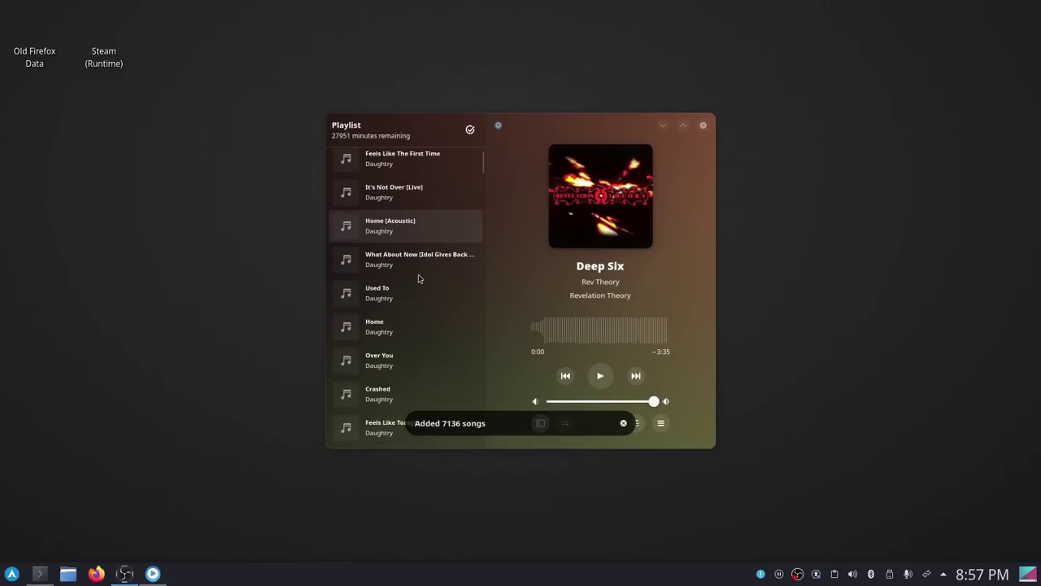
{"action": "scroll", "coordinate": [418, 278], "scroll_direction": "up", "scroll_amount": 5}
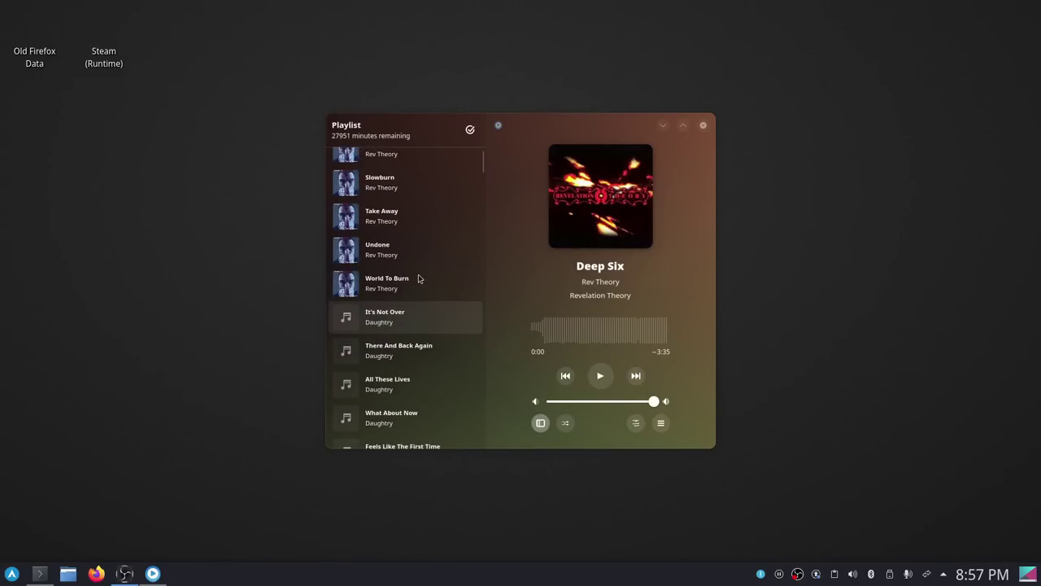
{"action": "left_click", "coordinate": [599, 376]}
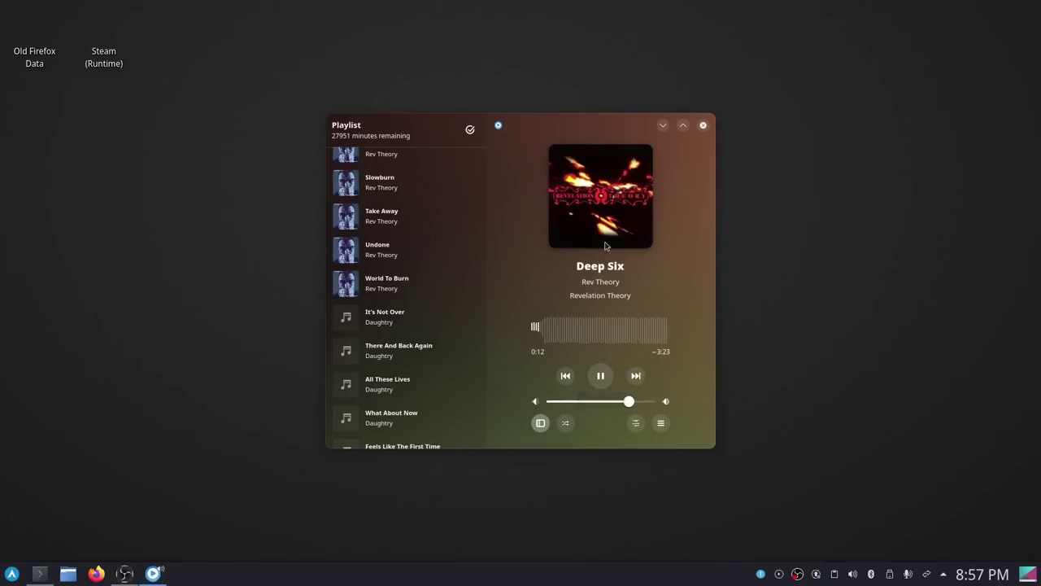
{"action": "left_click_drag", "start_coordinate": [600, 116], "coordinate": [594, 69]}
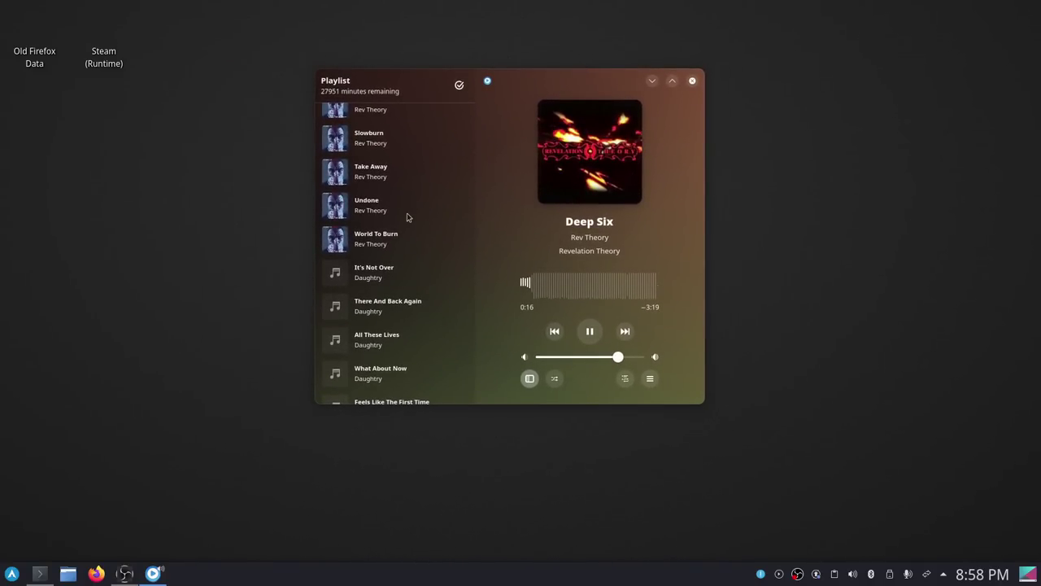
- Scroll down the 7136-song playlist toward the Breaking Benjamin tracks
{"action": "scroll", "coordinate": [407, 216], "scroll_direction": "down", "scroll_amount": 5}
{"action": "scroll", "coordinate": [406, 216], "scroll_direction": "up", "scroll_amount": 3}
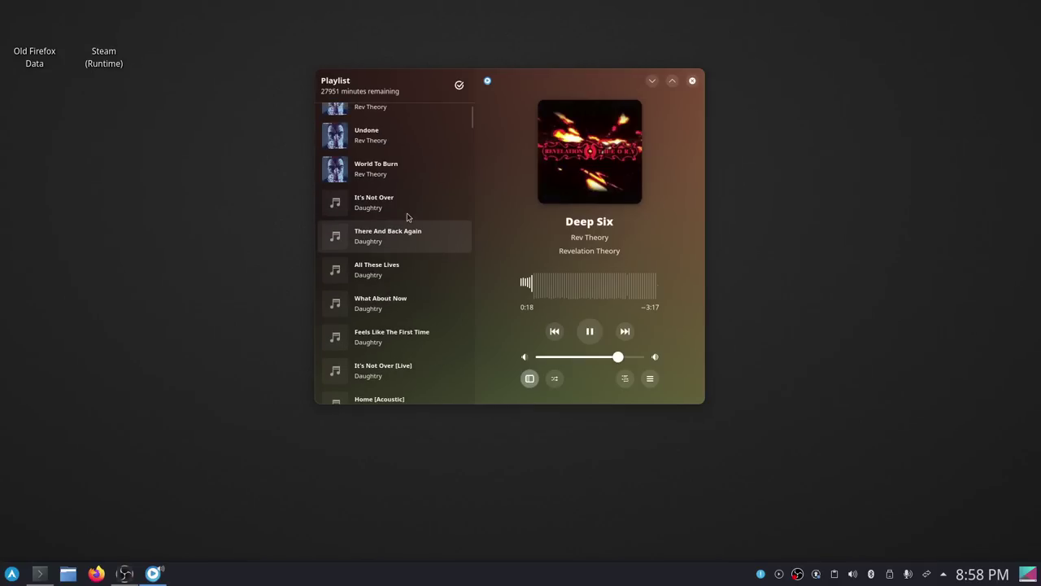
{"action": "scroll", "coordinate": [393, 213], "scroll_direction": "down", "scroll_amount": 3}
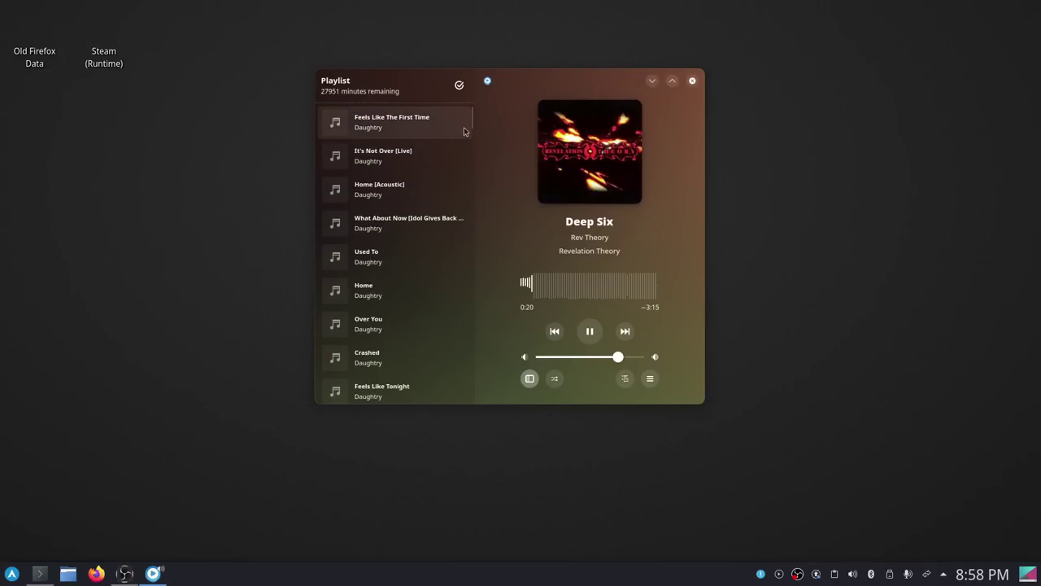
{"action": "scroll", "coordinate": [468, 147], "scroll_direction": "down", "scroll_amount": 10}
{"action": "scroll", "coordinate": [467, 158], "scroll_direction": "down", "scroll_amount": 12}
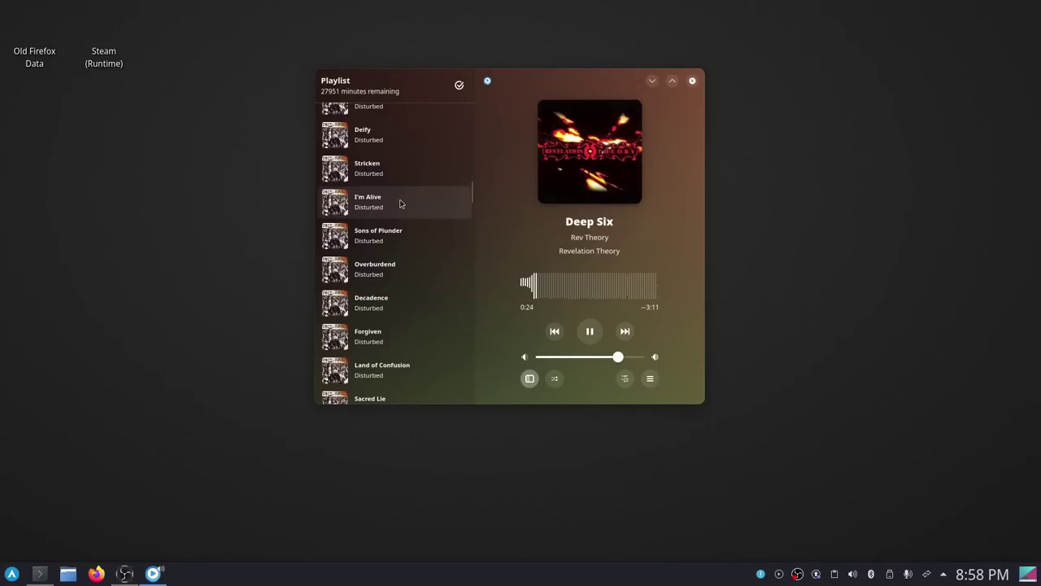
{"action": "scroll", "coordinate": [398, 203], "scroll_direction": "up", "scroll_amount": 4}
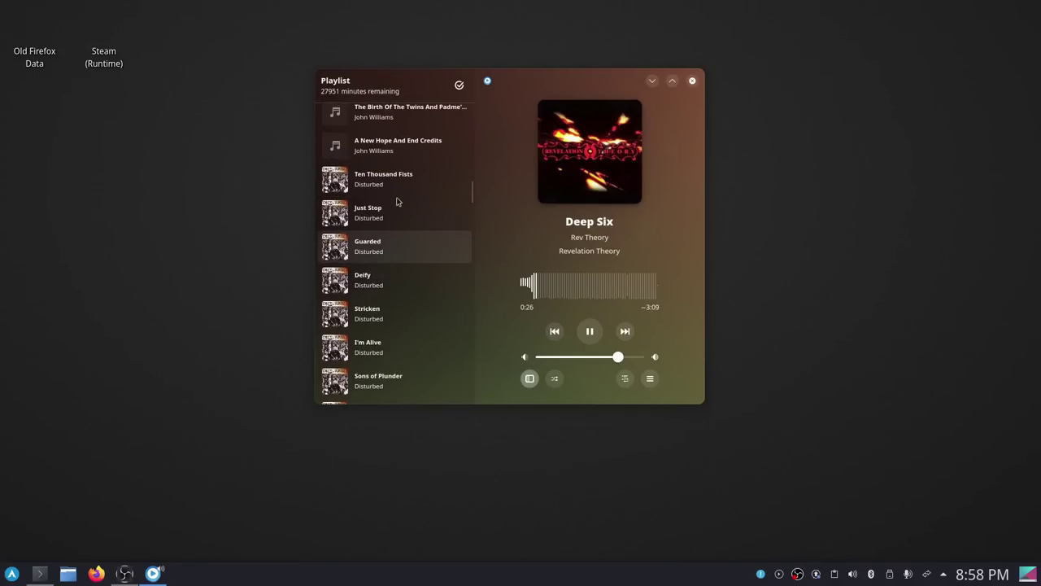
{"action": "scroll", "coordinate": [397, 202], "scroll_direction": "up", "scroll_amount": 1}
{"action": "scroll", "coordinate": [398, 202], "scroll_direction": "down", "scroll_amount": 5}
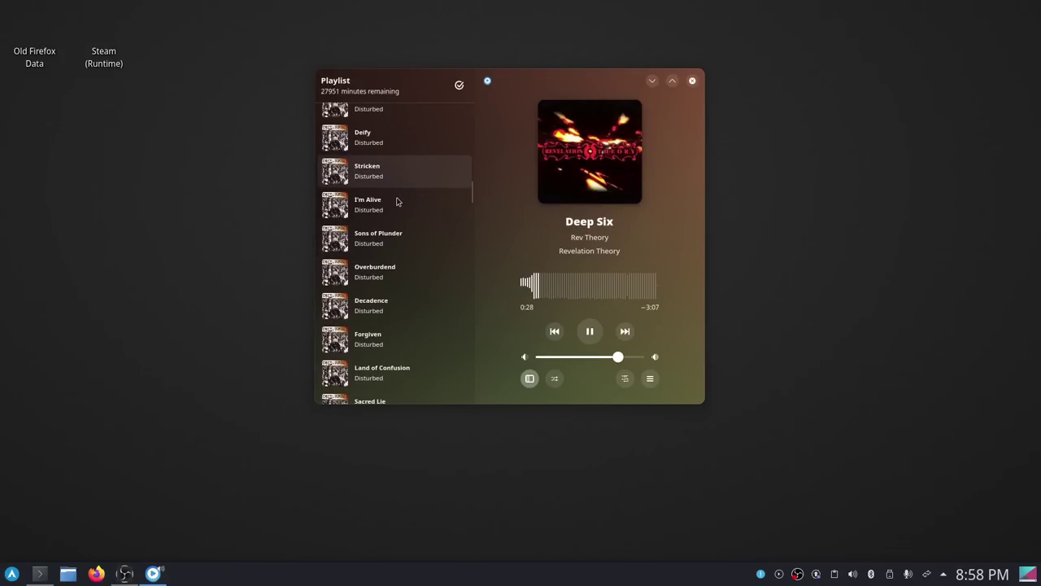
{"action": "scroll", "coordinate": [397, 202], "scroll_direction": "down", "scroll_amount": 10}
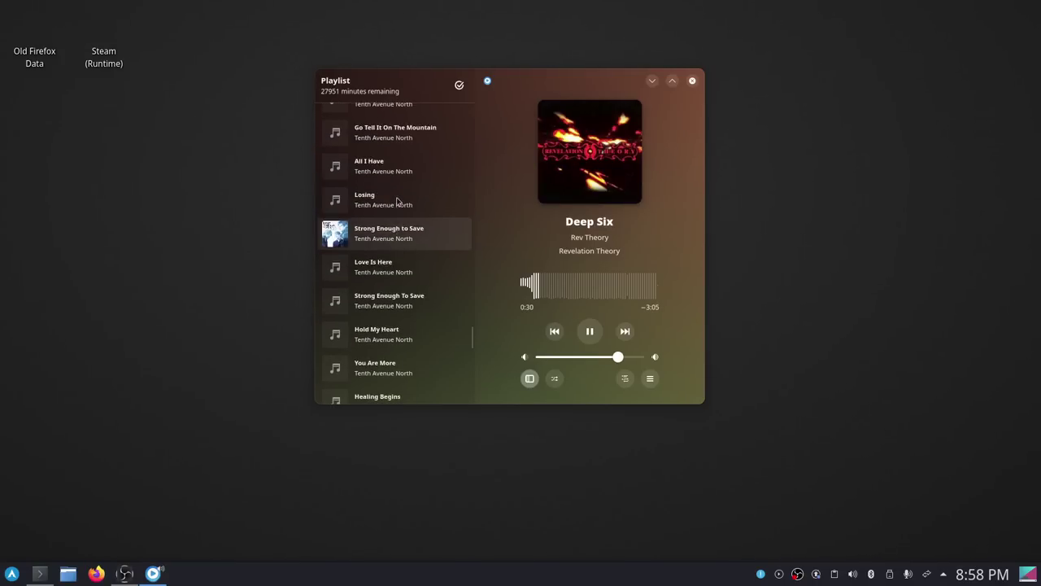
{"action": "scroll", "coordinate": [398, 202], "scroll_direction": "down", "scroll_amount": 10}
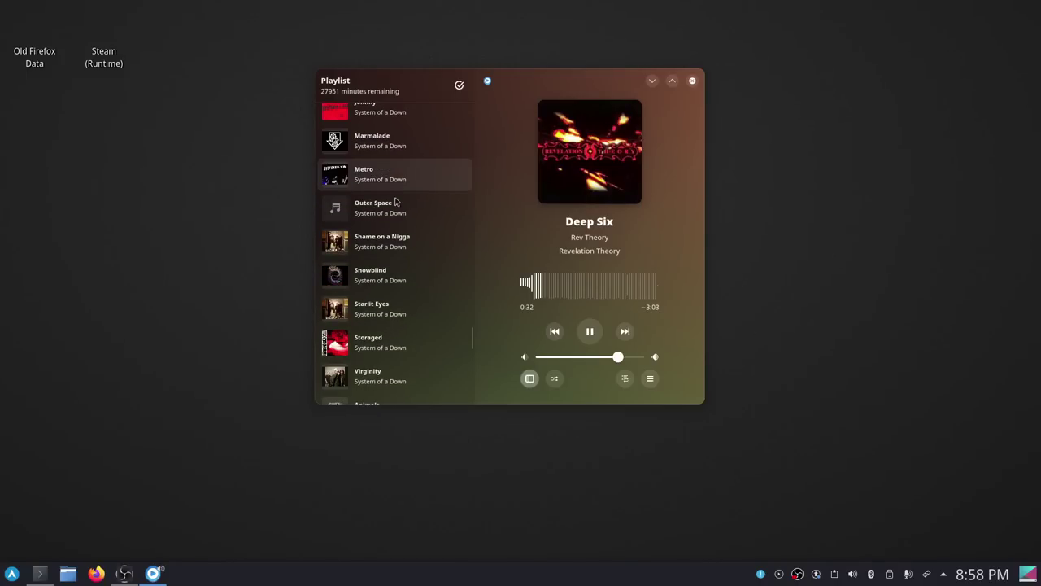
- Drag the playlist scrollbar and scroll back up to locate Dear Agony
{"action": "left_click", "coordinate": [473, 318]}
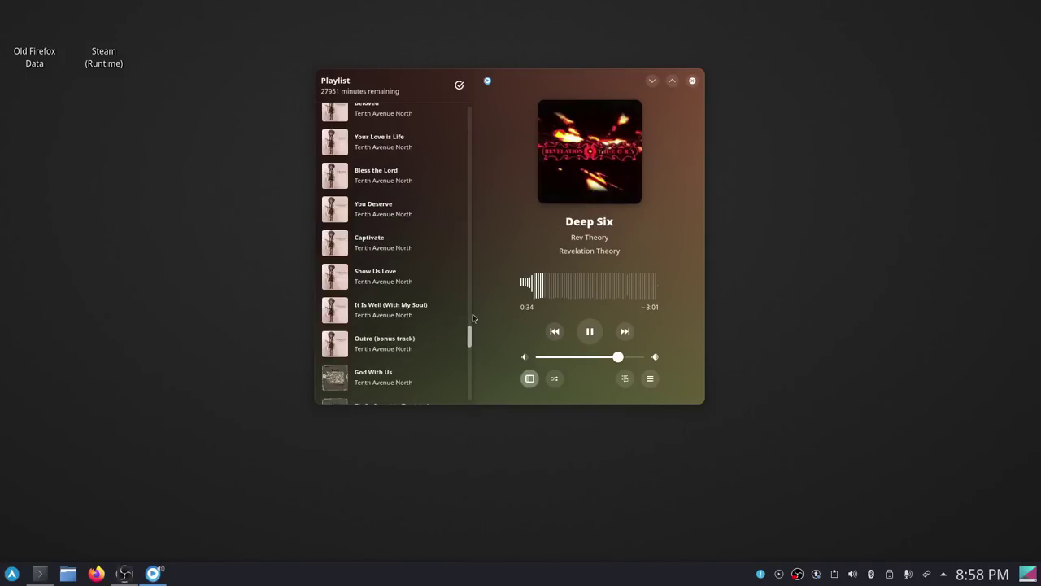
{"action": "left_click_drag", "start_coordinate": [472, 318], "coordinate": [475, 298]}
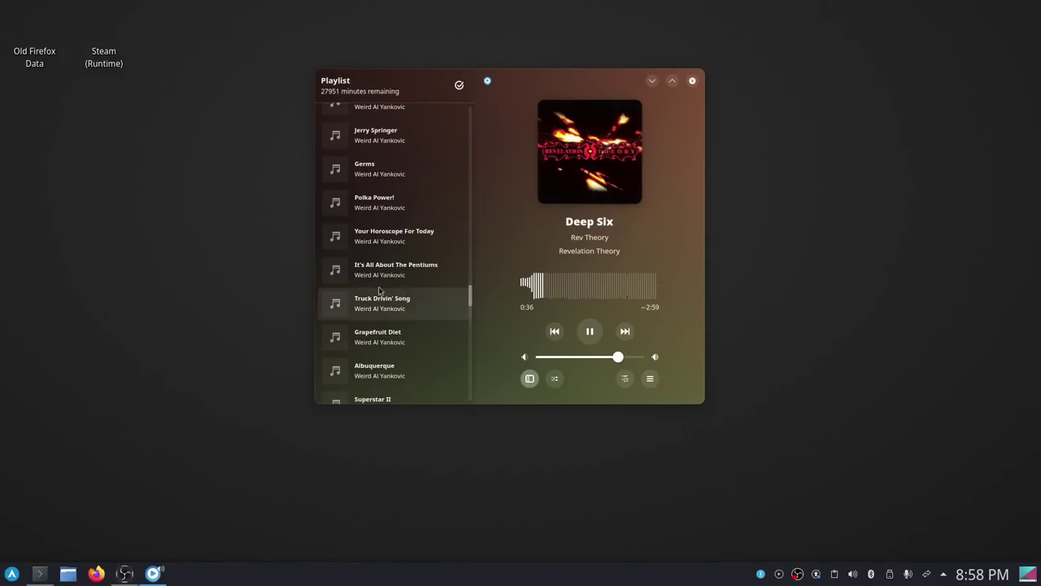
{"action": "scroll", "coordinate": [368, 284], "scroll_direction": "up", "scroll_amount": 5}
{"action": "scroll", "coordinate": [365, 278], "scroll_direction": "up", "scroll_amount": 10}
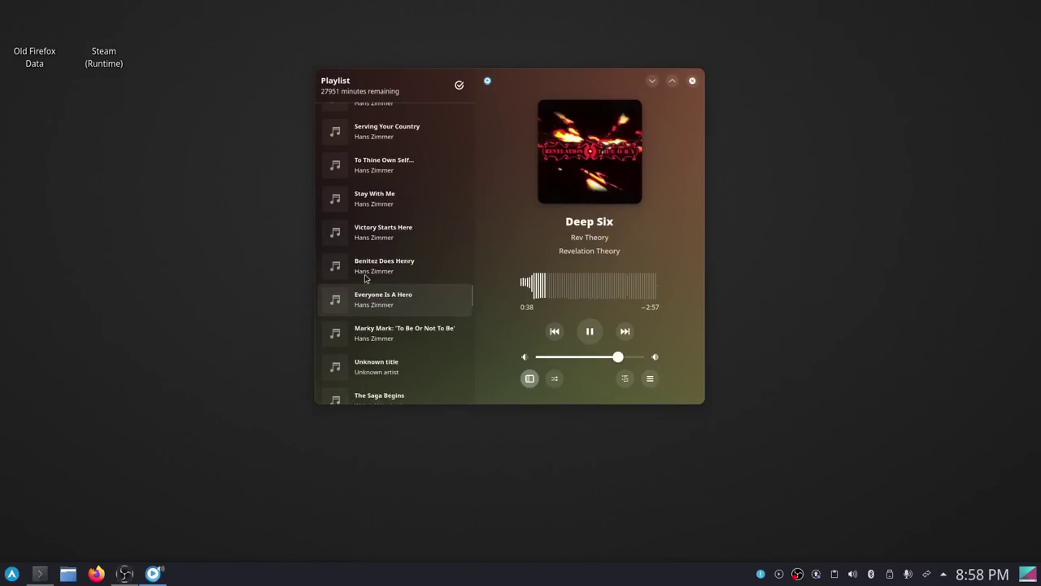
{"action": "scroll", "coordinate": [365, 279], "scroll_direction": "up", "scroll_amount": 5}
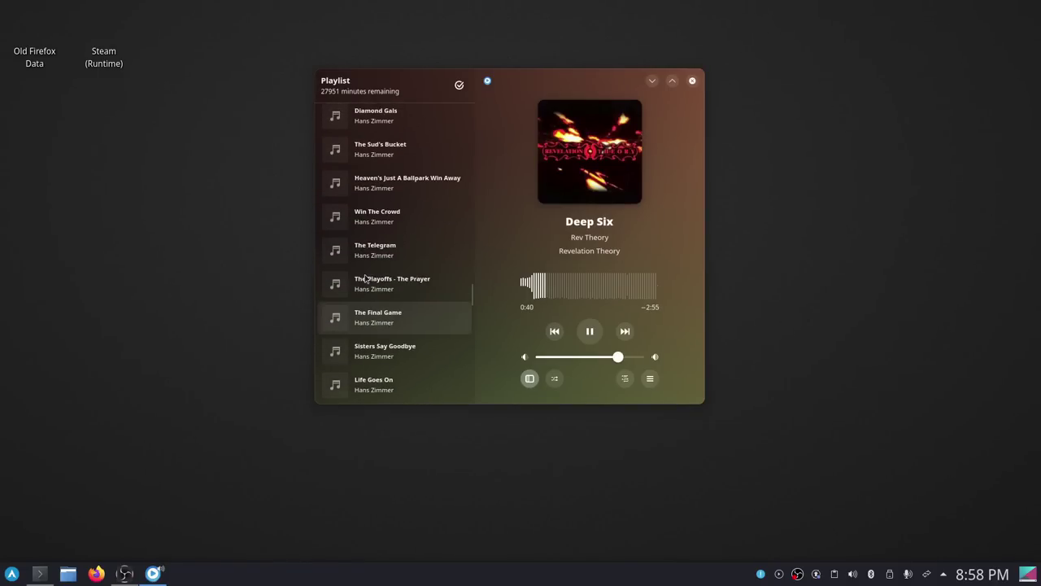
{"action": "scroll", "coordinate": [367, 276], "scroll_direction": "up", "scroll_amount": 10}
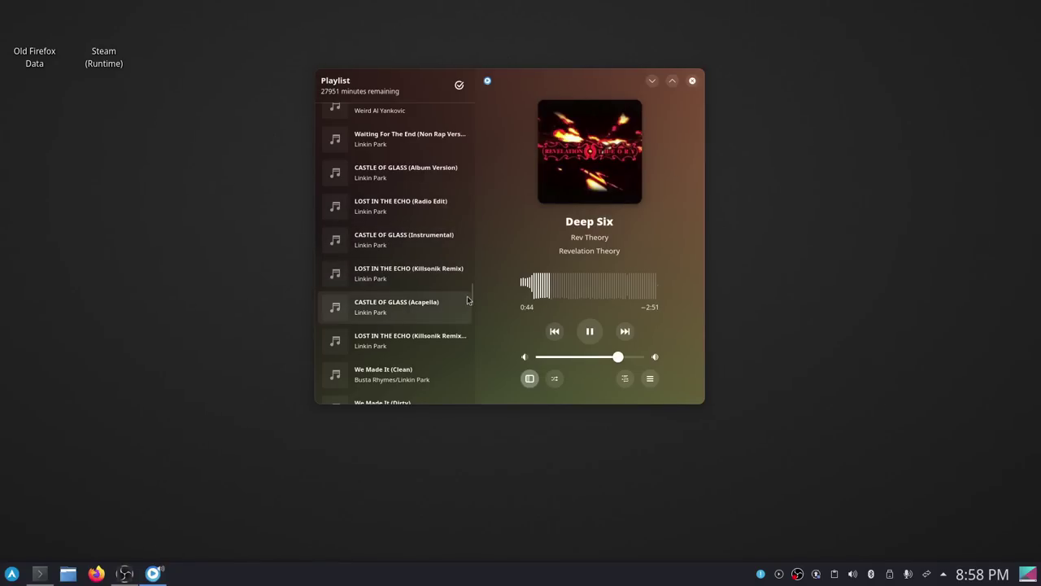
{"action": "left_click_drag", "start_coordinate": [469, 298], "coordinate": [467, 267]}
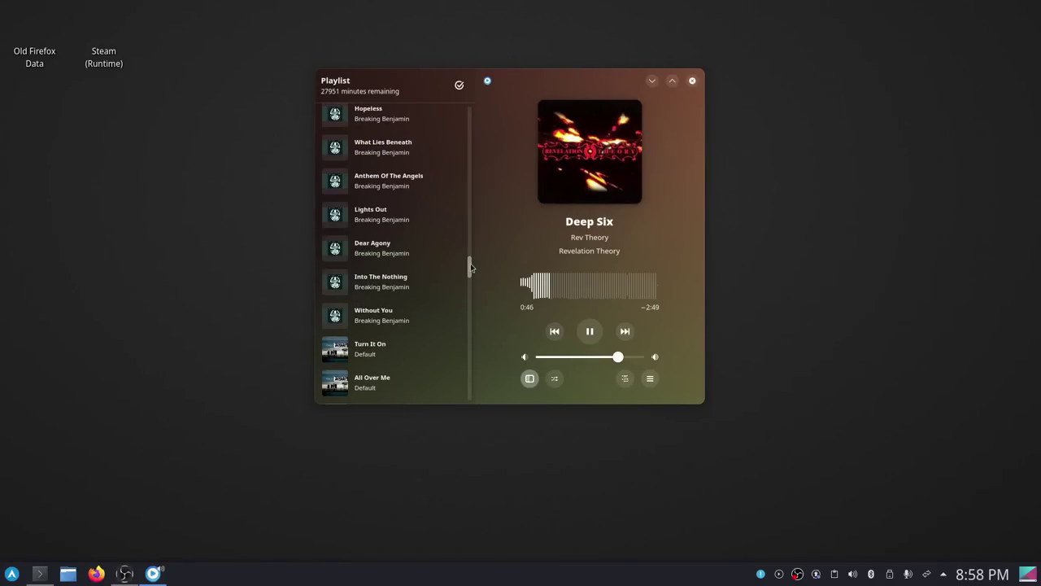
- Play Breaking Benjamin's Dear Agony, then scroll back up the playlist
{"action": "left_click", "coordinate": [405, 259]}
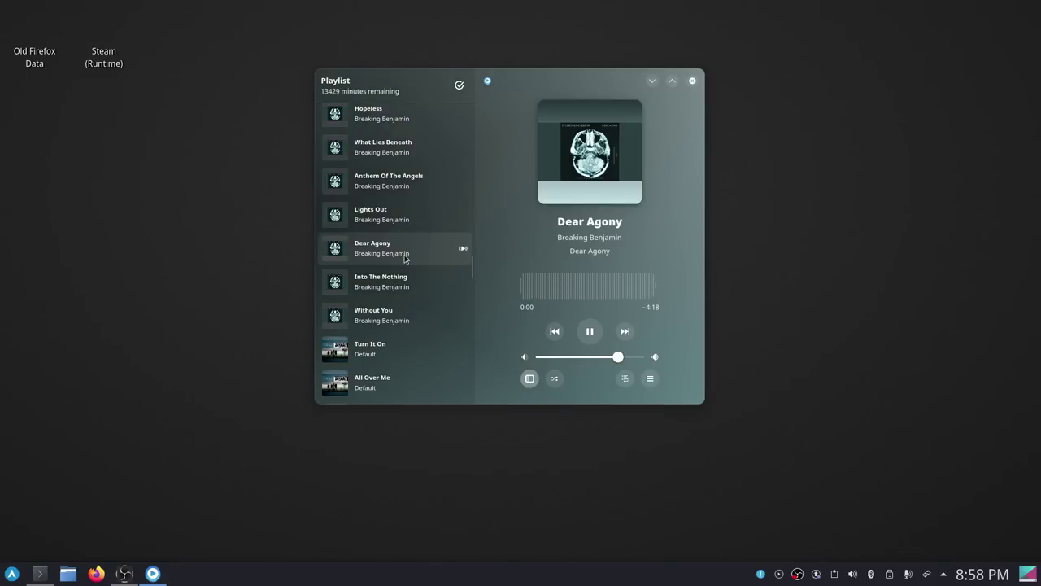
{"action": "scroll", "coordinate": [405, 226], "scroll_direction": "up", "scroll_amount": 8}
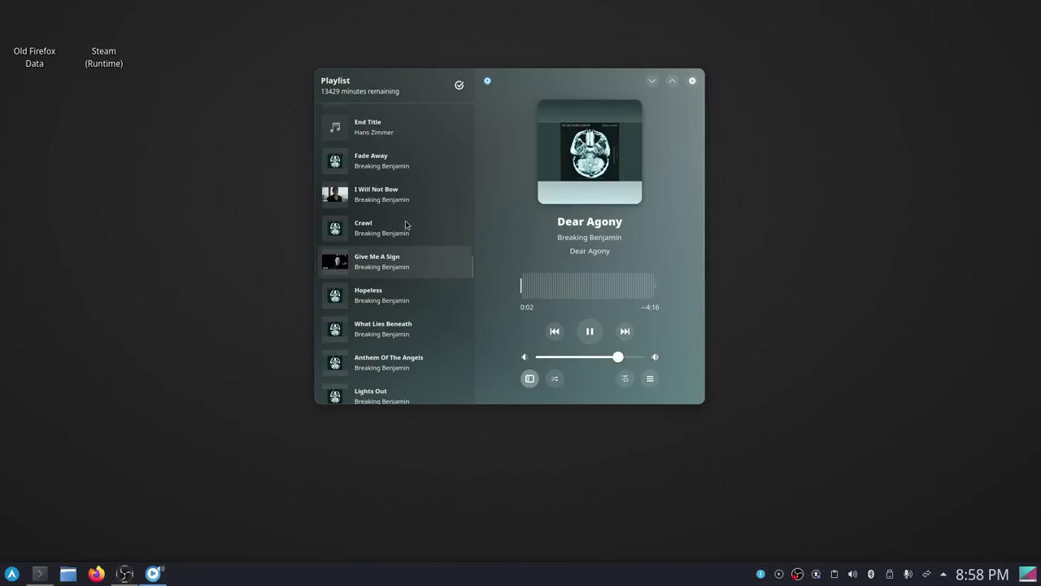
{"action": "scroll", "coordinate": [405, 225], "scroll_direction": "up", "scroll_amount": 10}
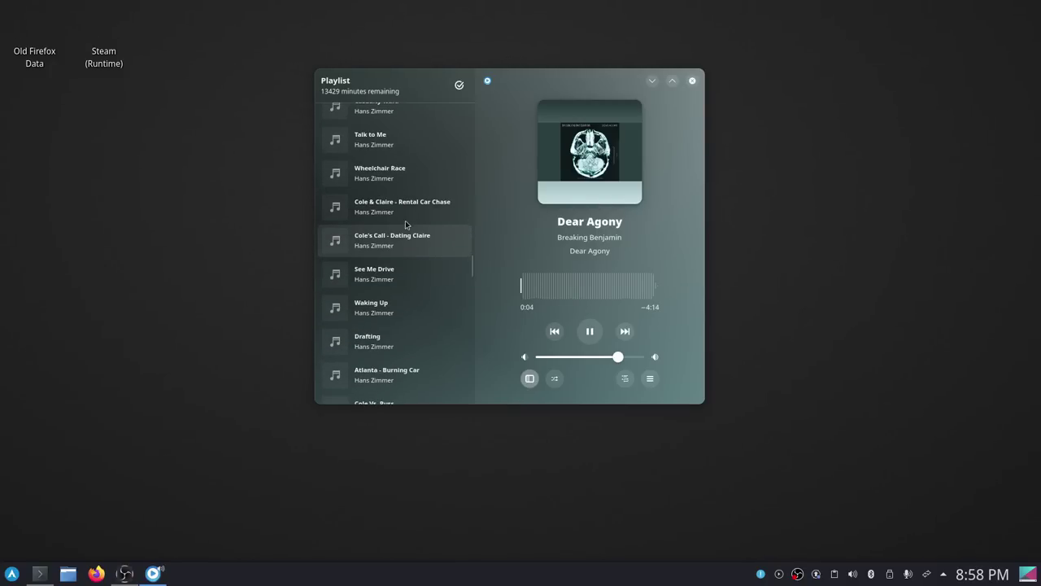
{"action": "scroll", "coordinate": [405, 225], "scroll_direction": "up", "scroll_amount": 10}
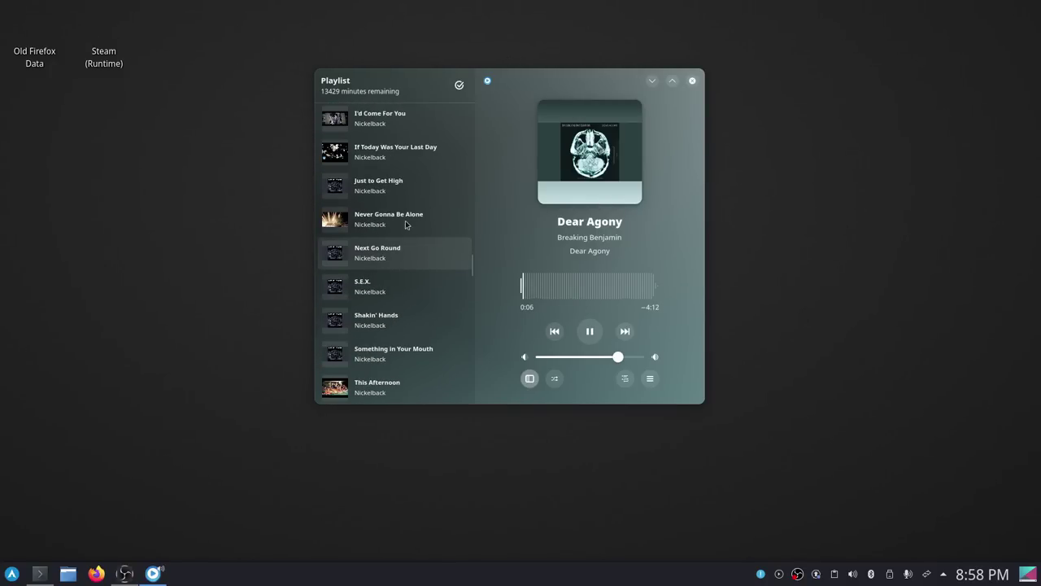
- Play Nickelback's If Today Was Your Last Day, then maximize and restore the player window
{"action": "double_click", "coordinate": [398, 161]}
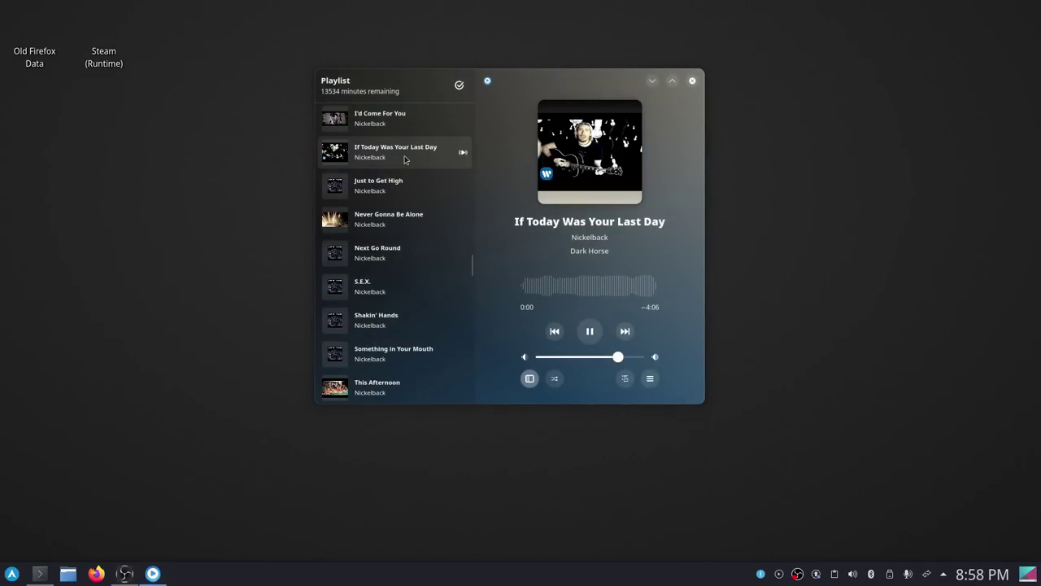
{"action": "double_click", "coordinate": [556, 167]}
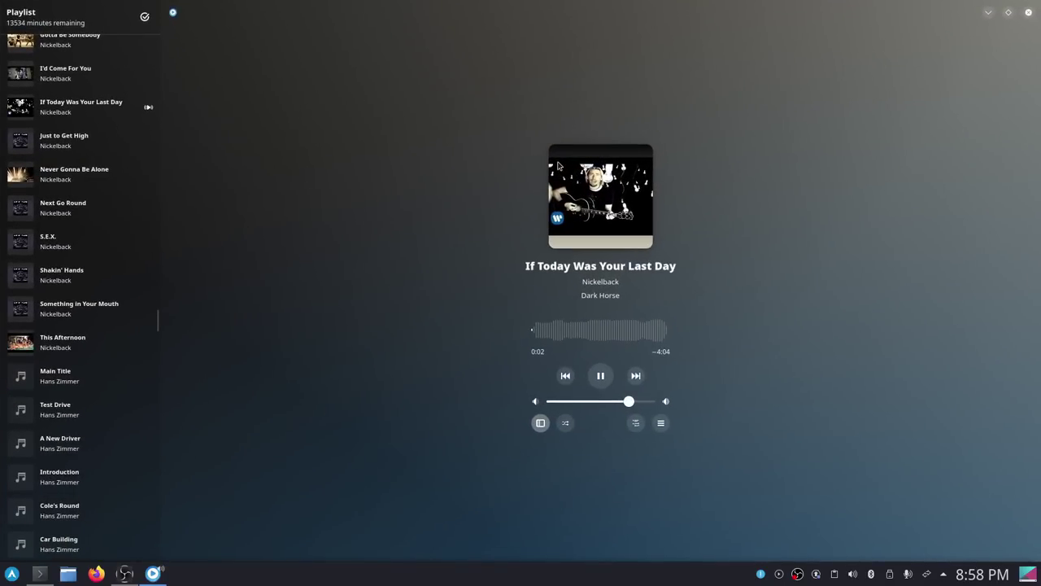
{"action": "double_click", "coordinate": [598, 197]}
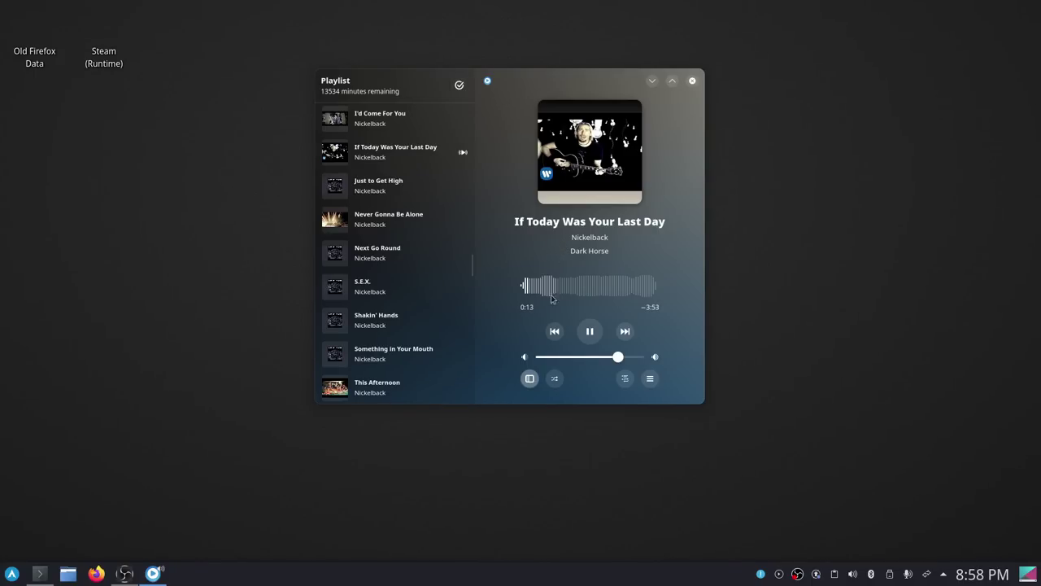
- Switch playback to repeat all tracks, then hide and re-show the playlist panel
{"action": "left_click", "coordinate": [650, 379]}
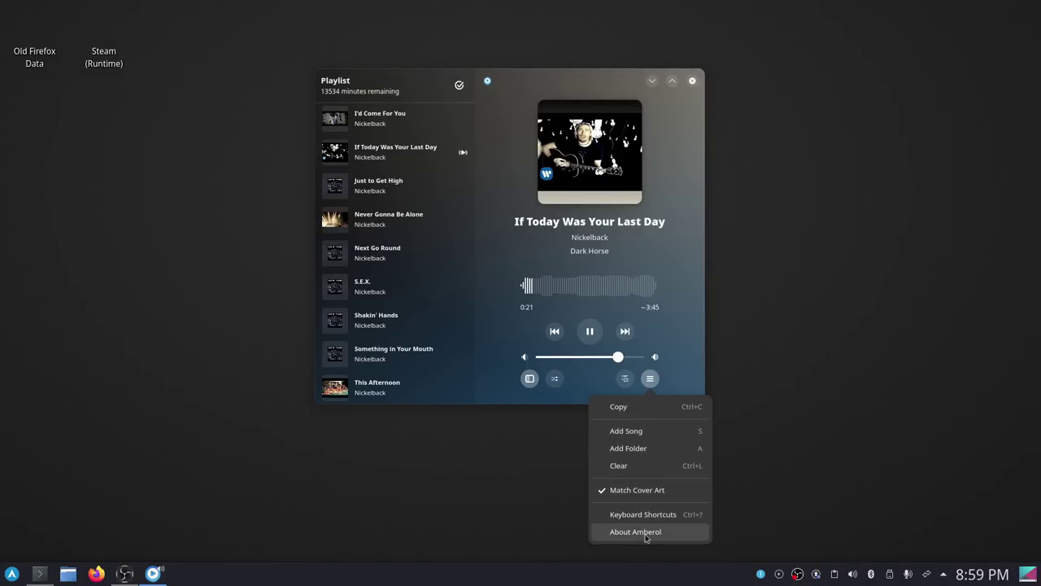
{"action": "left_click", "coordinate": [599, 378]}
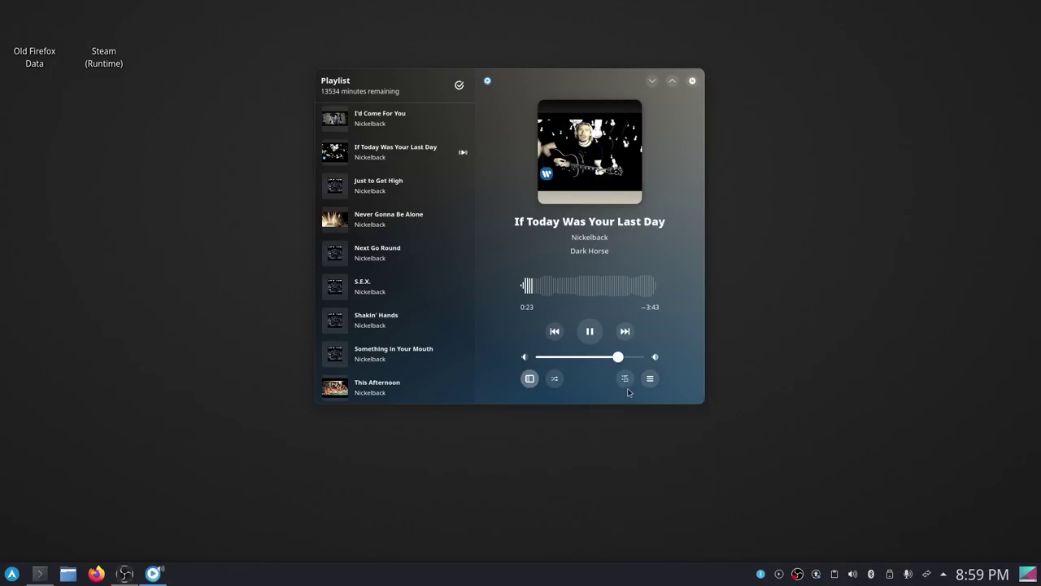
{"action": "left_click", "coordinate": [530, 378]}
{"action": "left_click", "coordinate": [452, 380]}
- Scroll up the playlist and play Weird Al Yankovic's Dare To Be Stupid
{"action": "scroll", "coordinate": [419, 235], "scroll_direction": "up", "scroll_amount": 3}
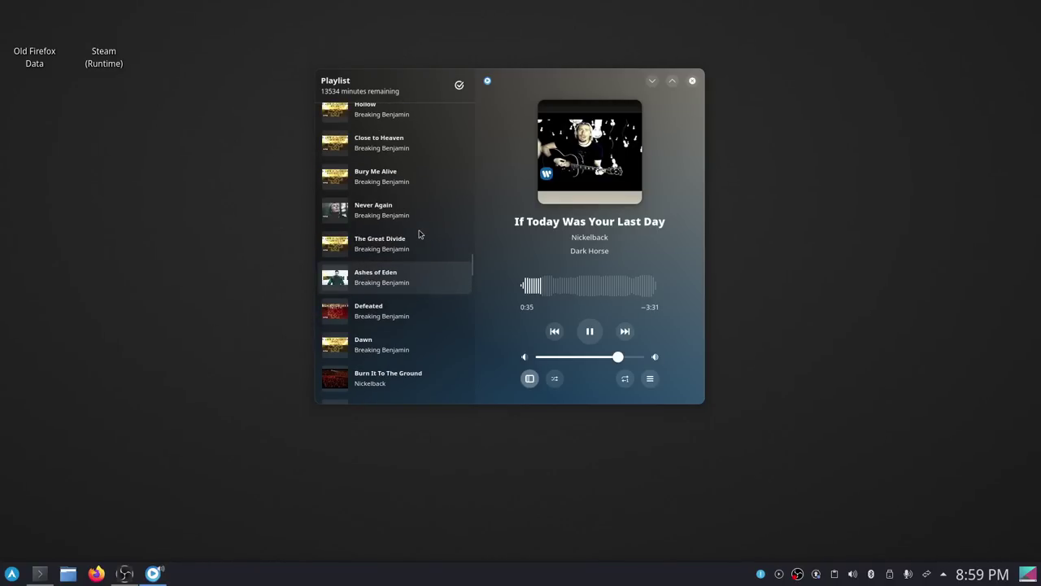
{"action": "scroll", "coordinate": [420, 234], "scroll_direction": "up", "scroll_amount": 10}
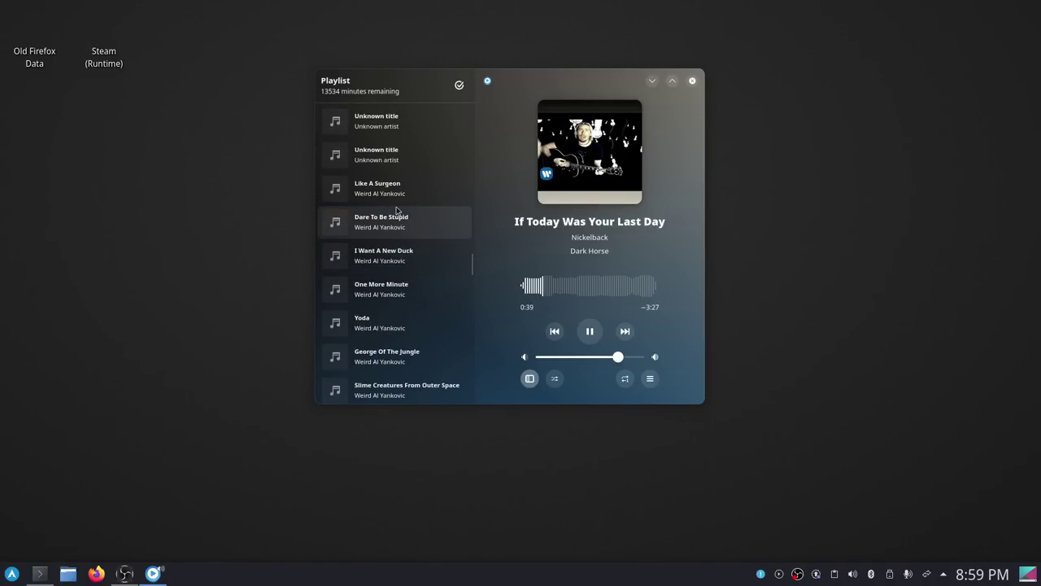
{"action": "left_click", "coordinate": [396, 219]}
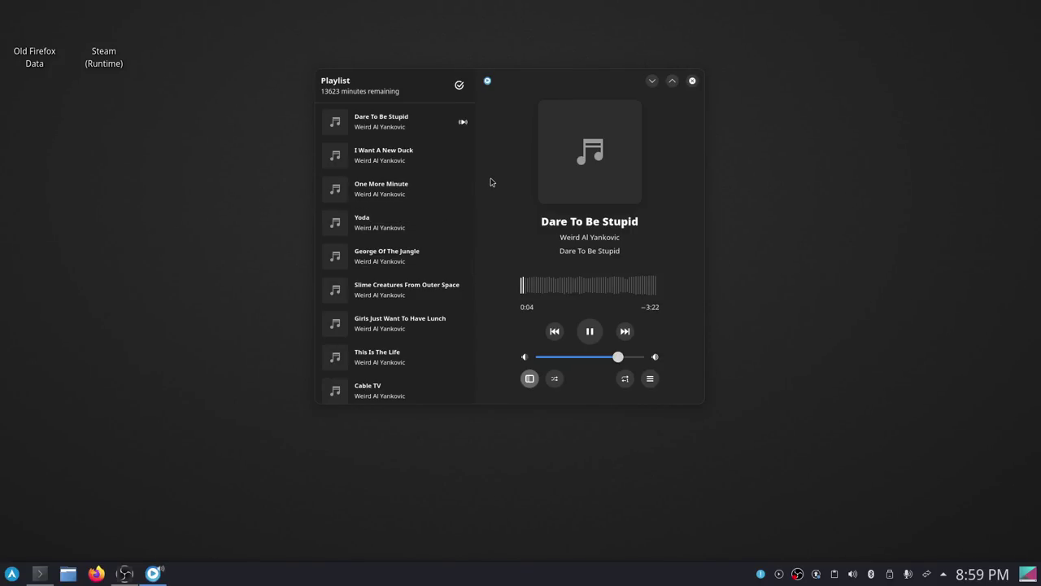
{"action": "scroll", "coordinate": [374, 193], "scroll_direction": "up", "scroll_amount": 6}
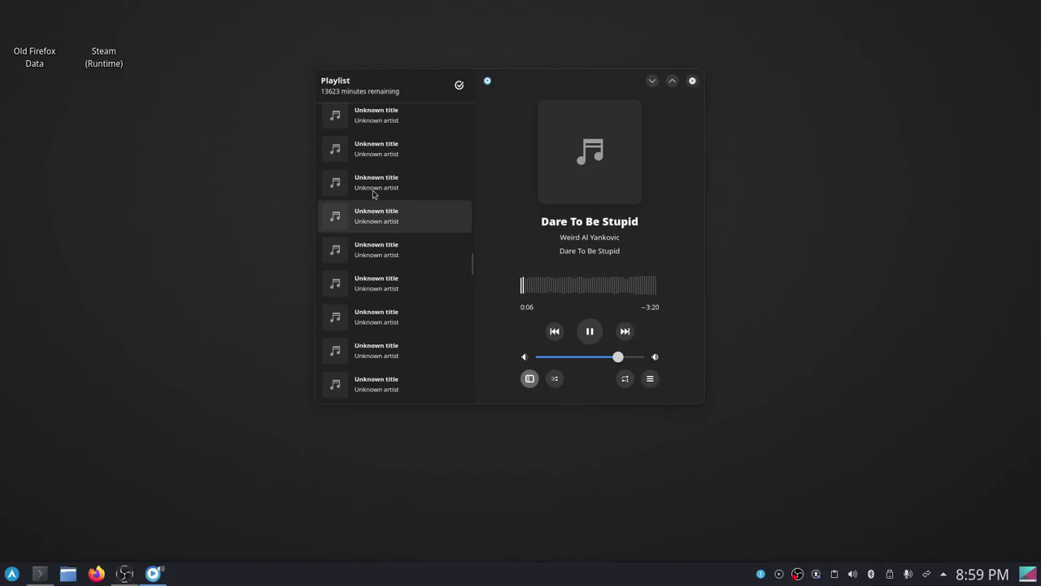
{"action": "scroll", "coordinate": [374, 193], "scroll_direction": "up", "scroll_amount": 1}
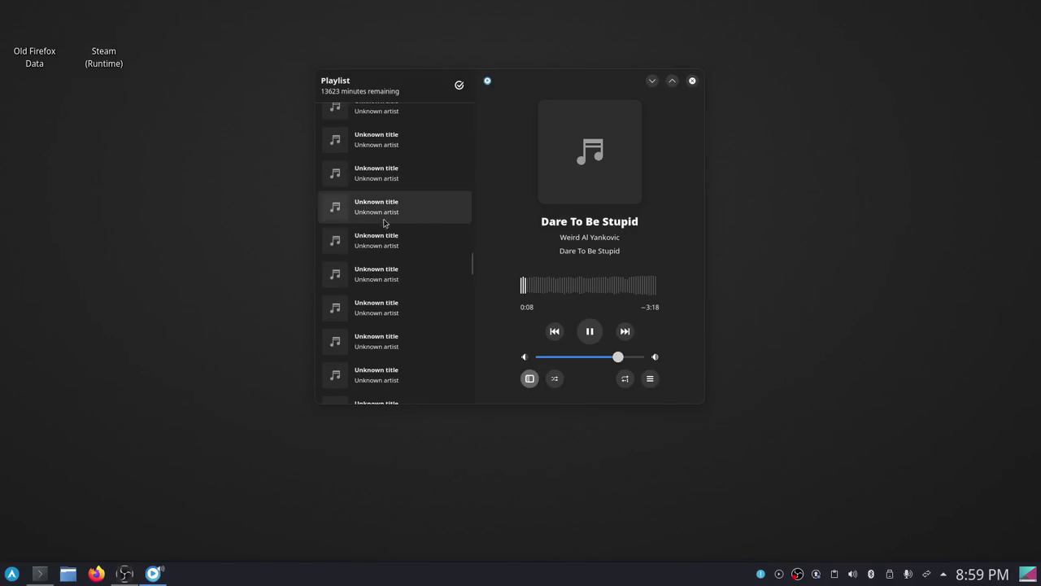